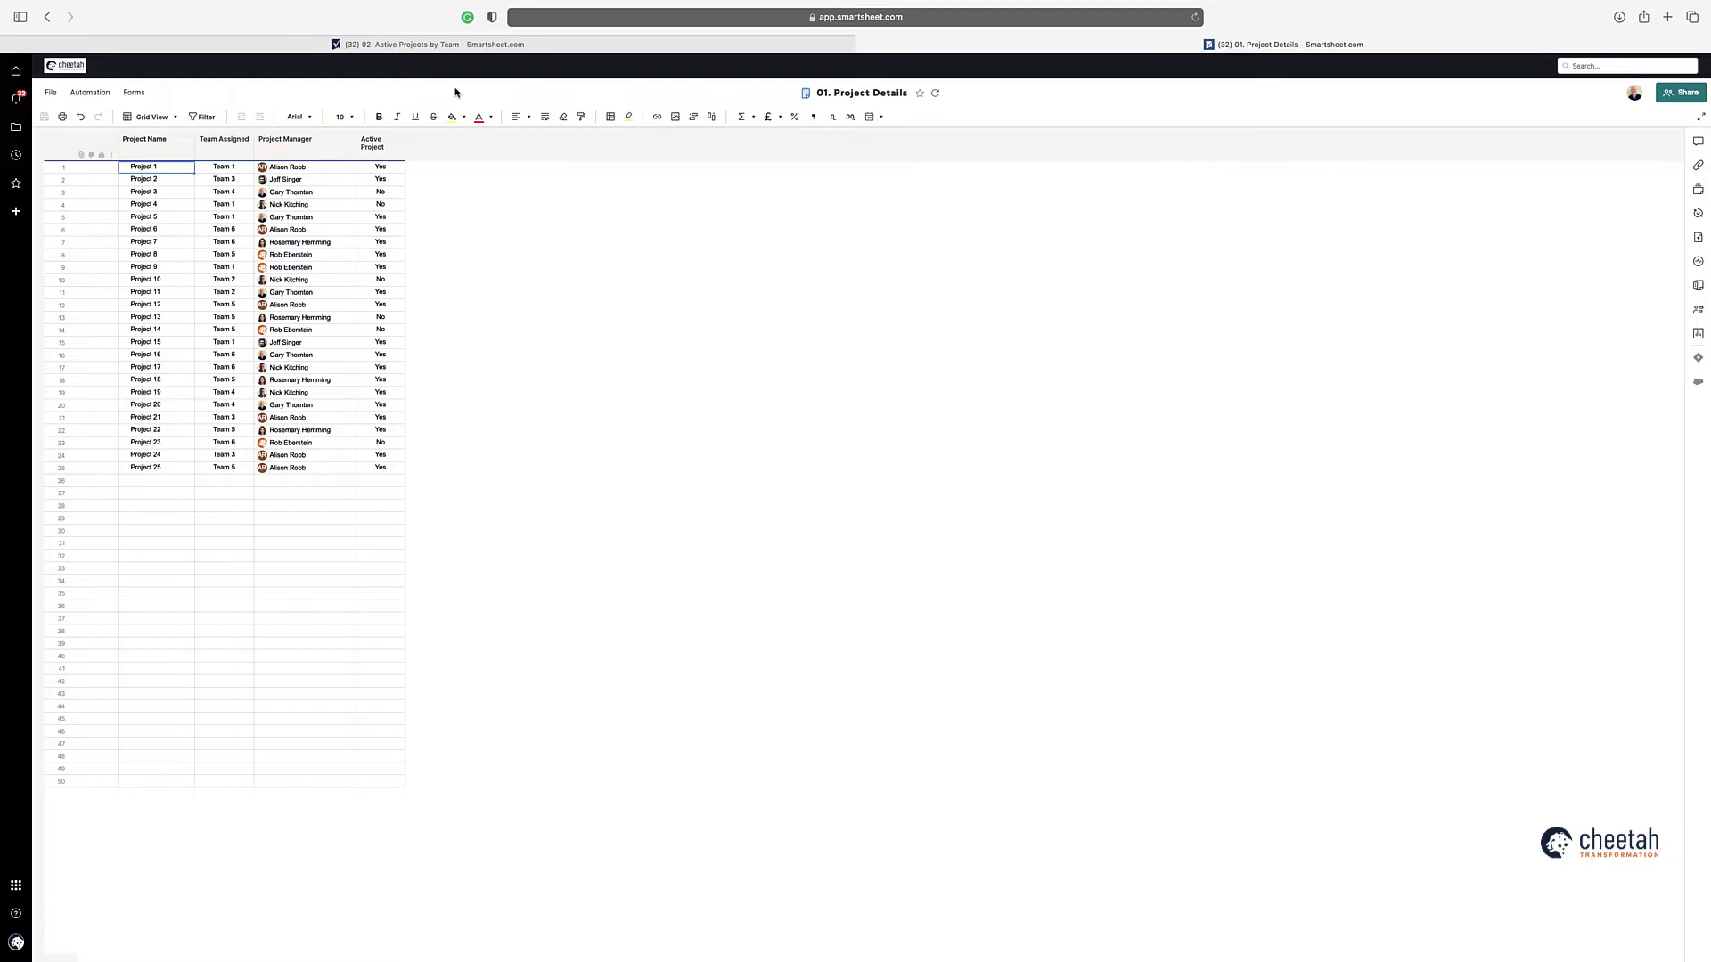
{"action": "left_click", "coordinate": [469, 45]}
{"action": "left_click", "coordinate": [363, 140]}
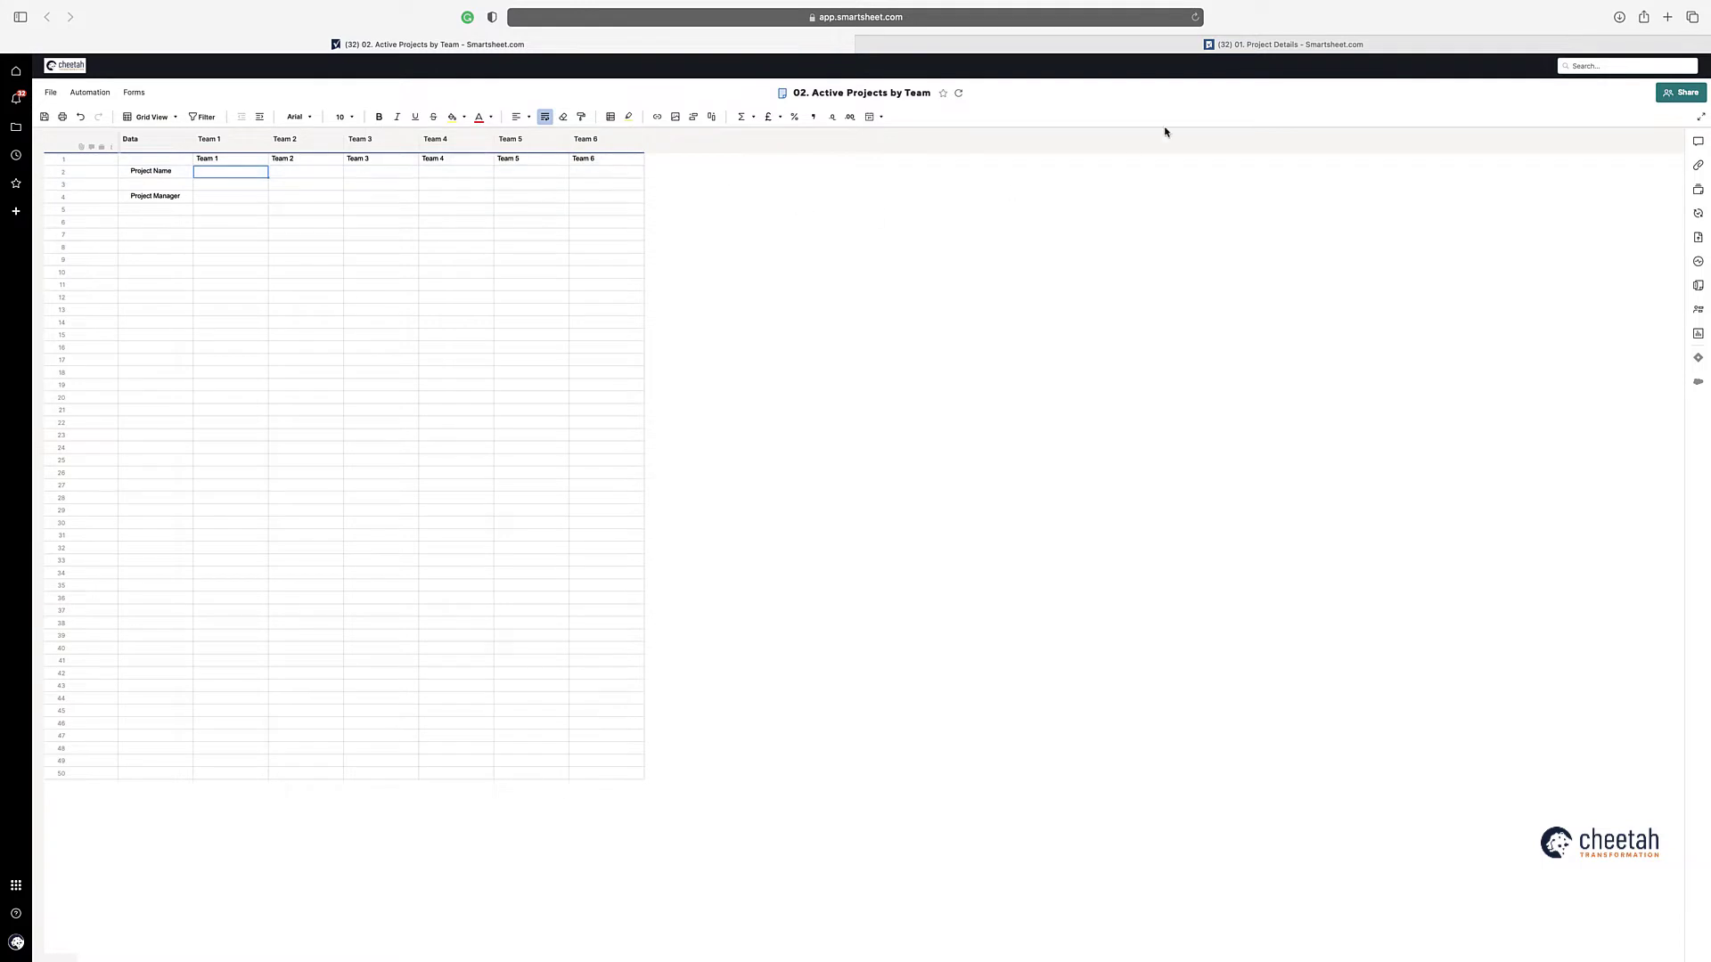
{"action": "left_click", "coordinate": [1231, 44]}
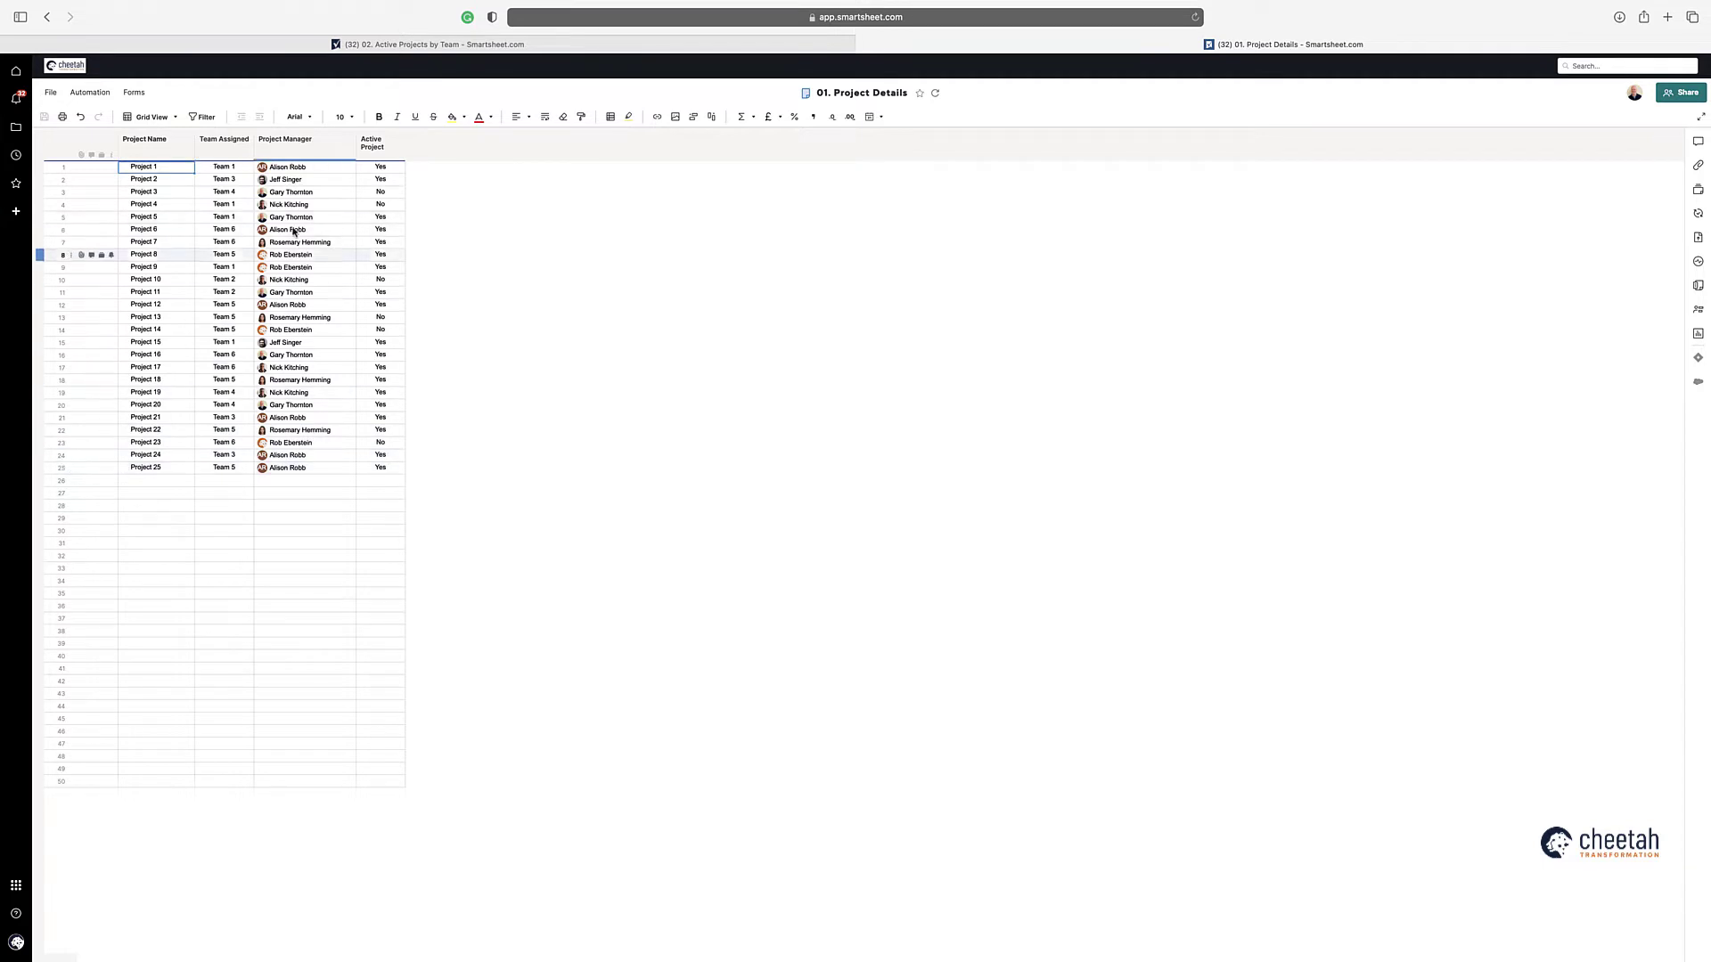
Step: In Active Projects by Team, insert the Project Details Project Name range into the Team 1 JOIN(COLLECT formula
{"action": "left_click", "coordinate": [454, 45]}
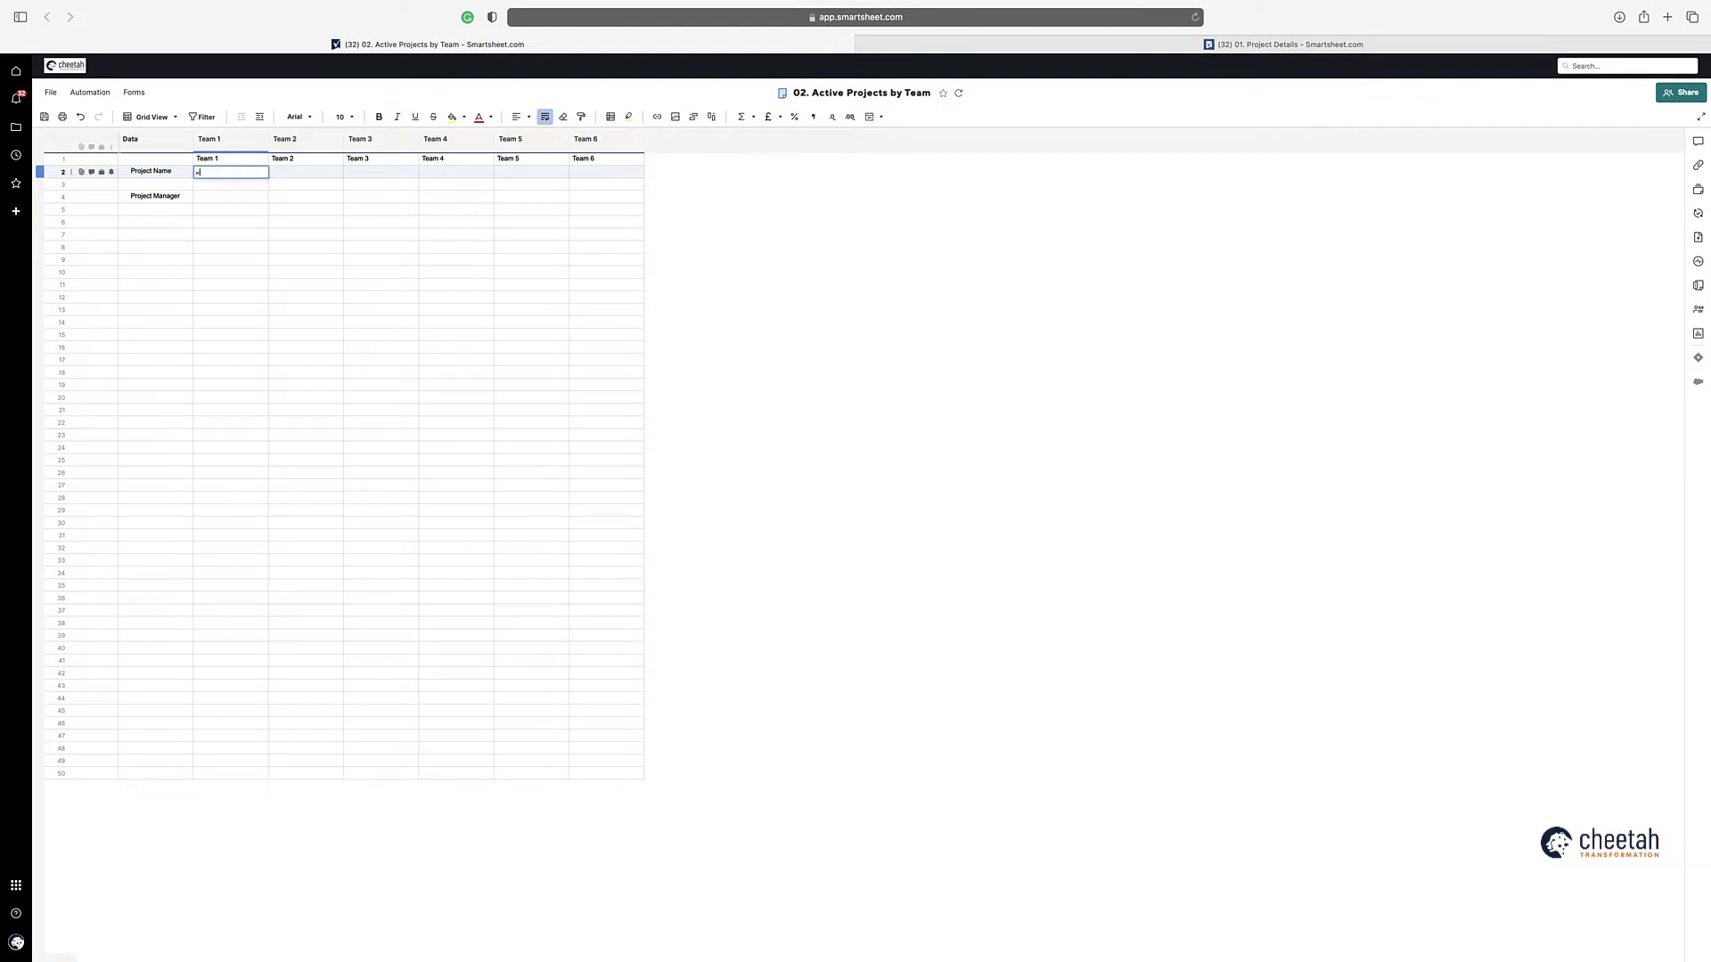
{"action": "type", "text": "=jon(coll"}
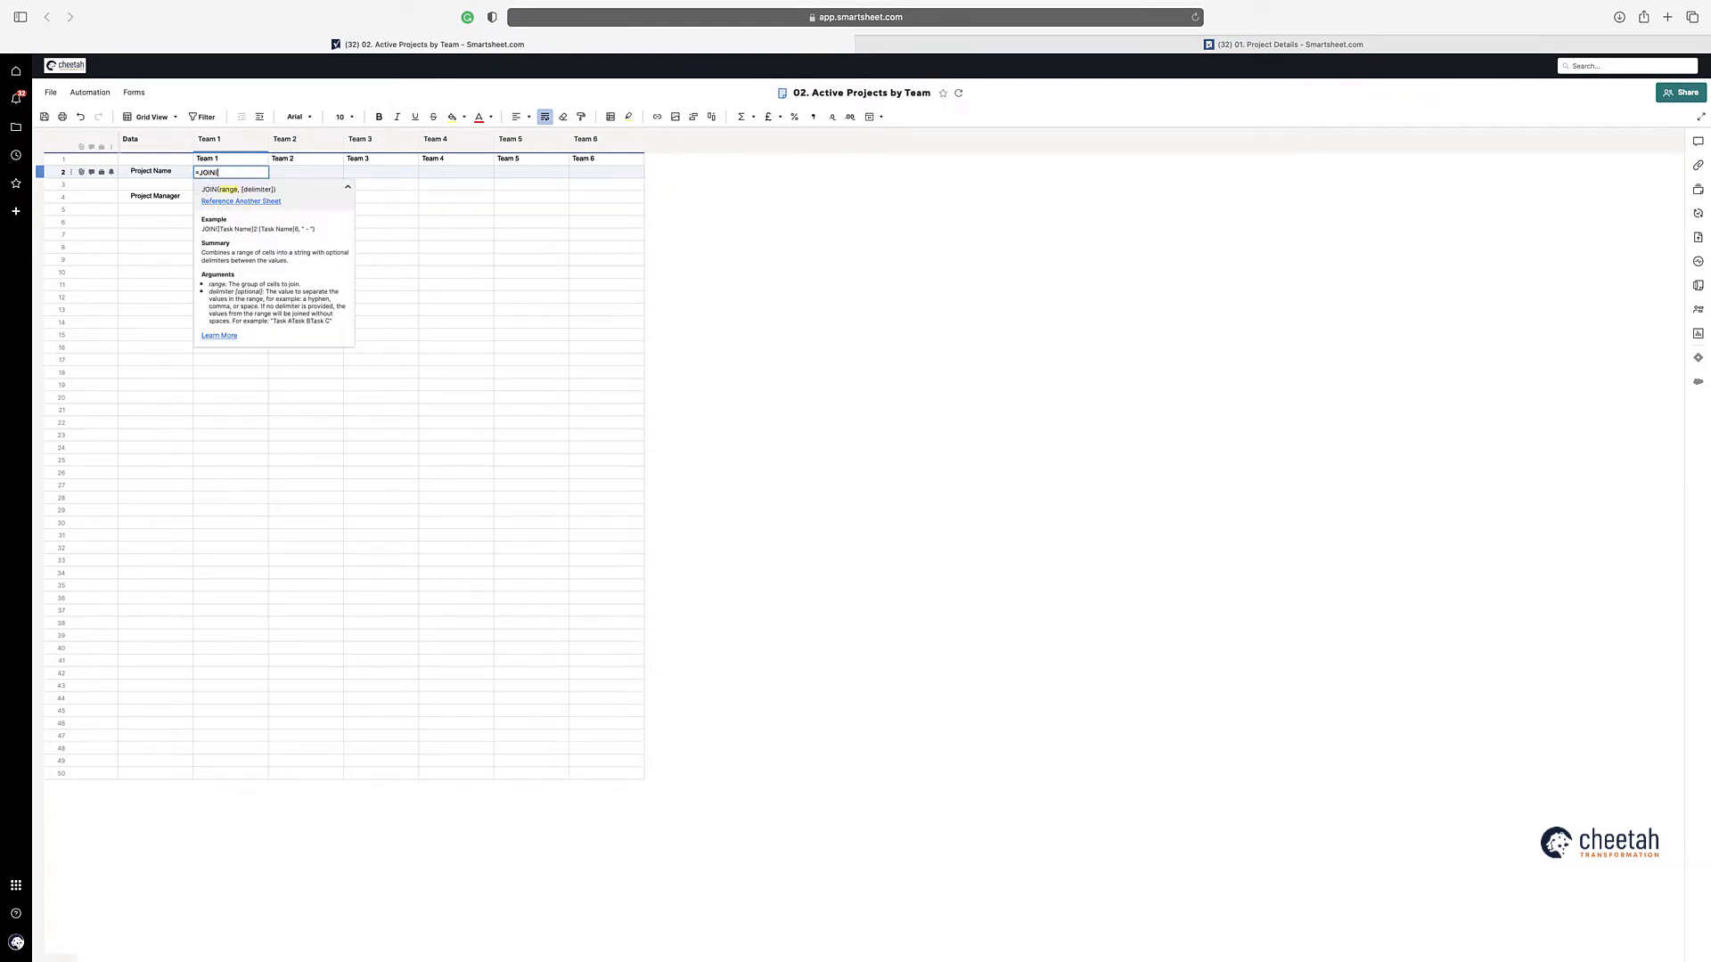
{"action": "type", "text": "ect("}
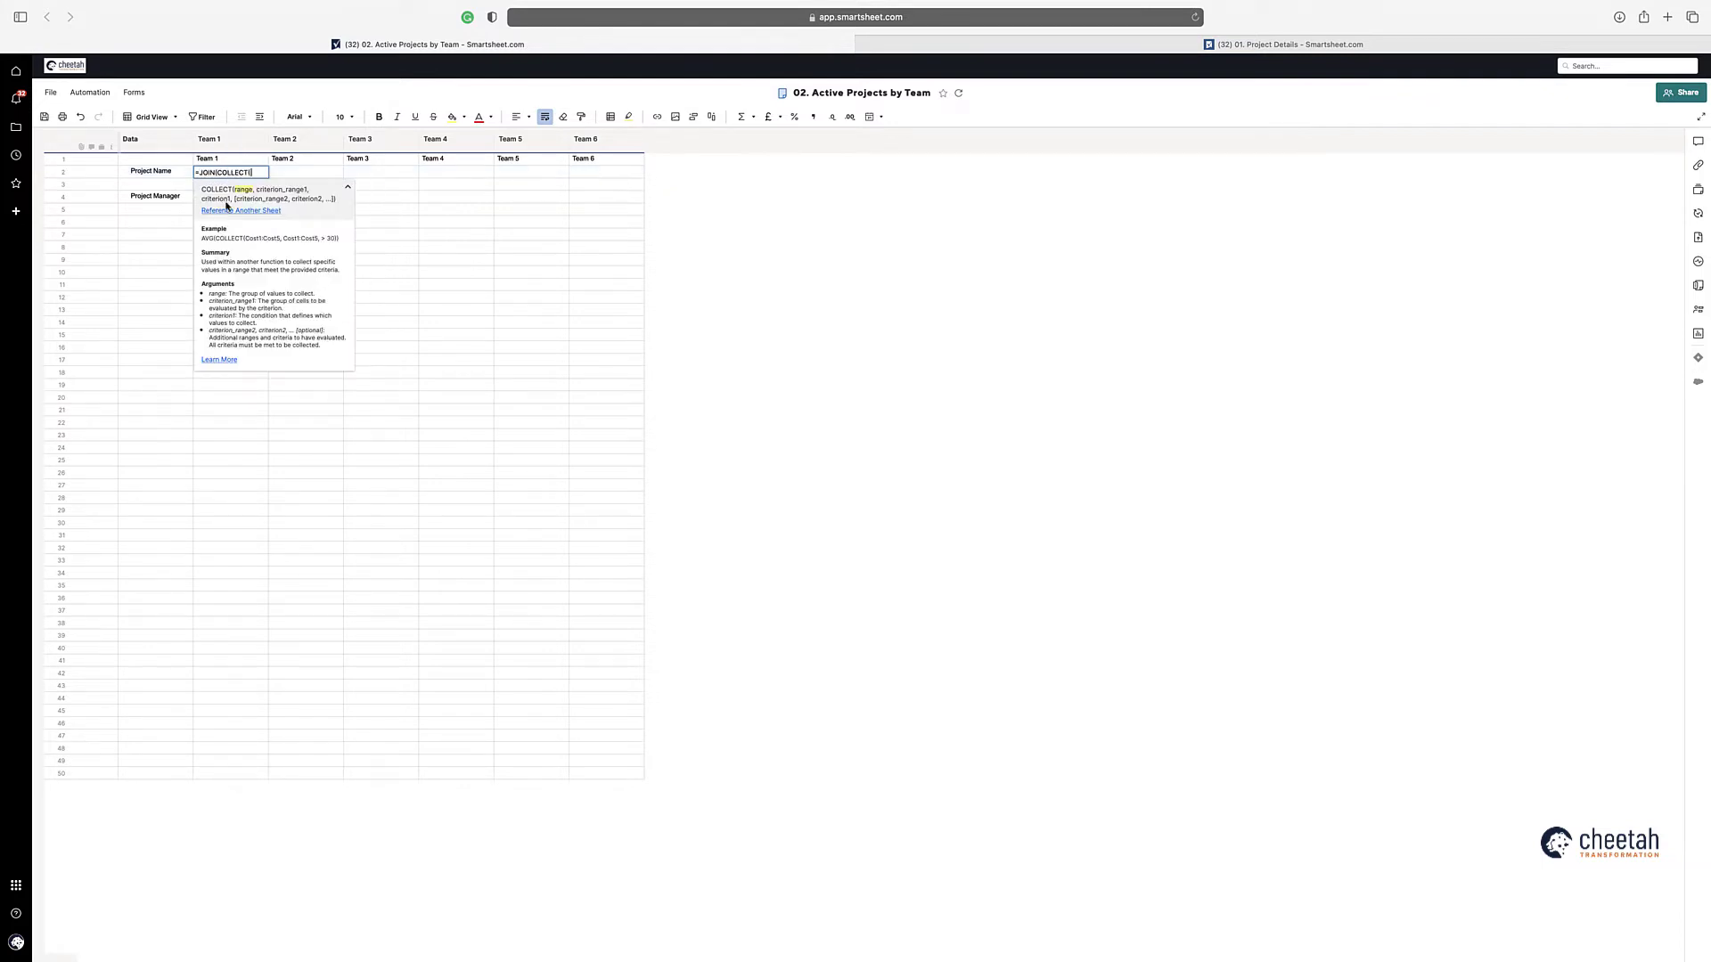
{"action": "left_click", "coordinate": [239, 210]}
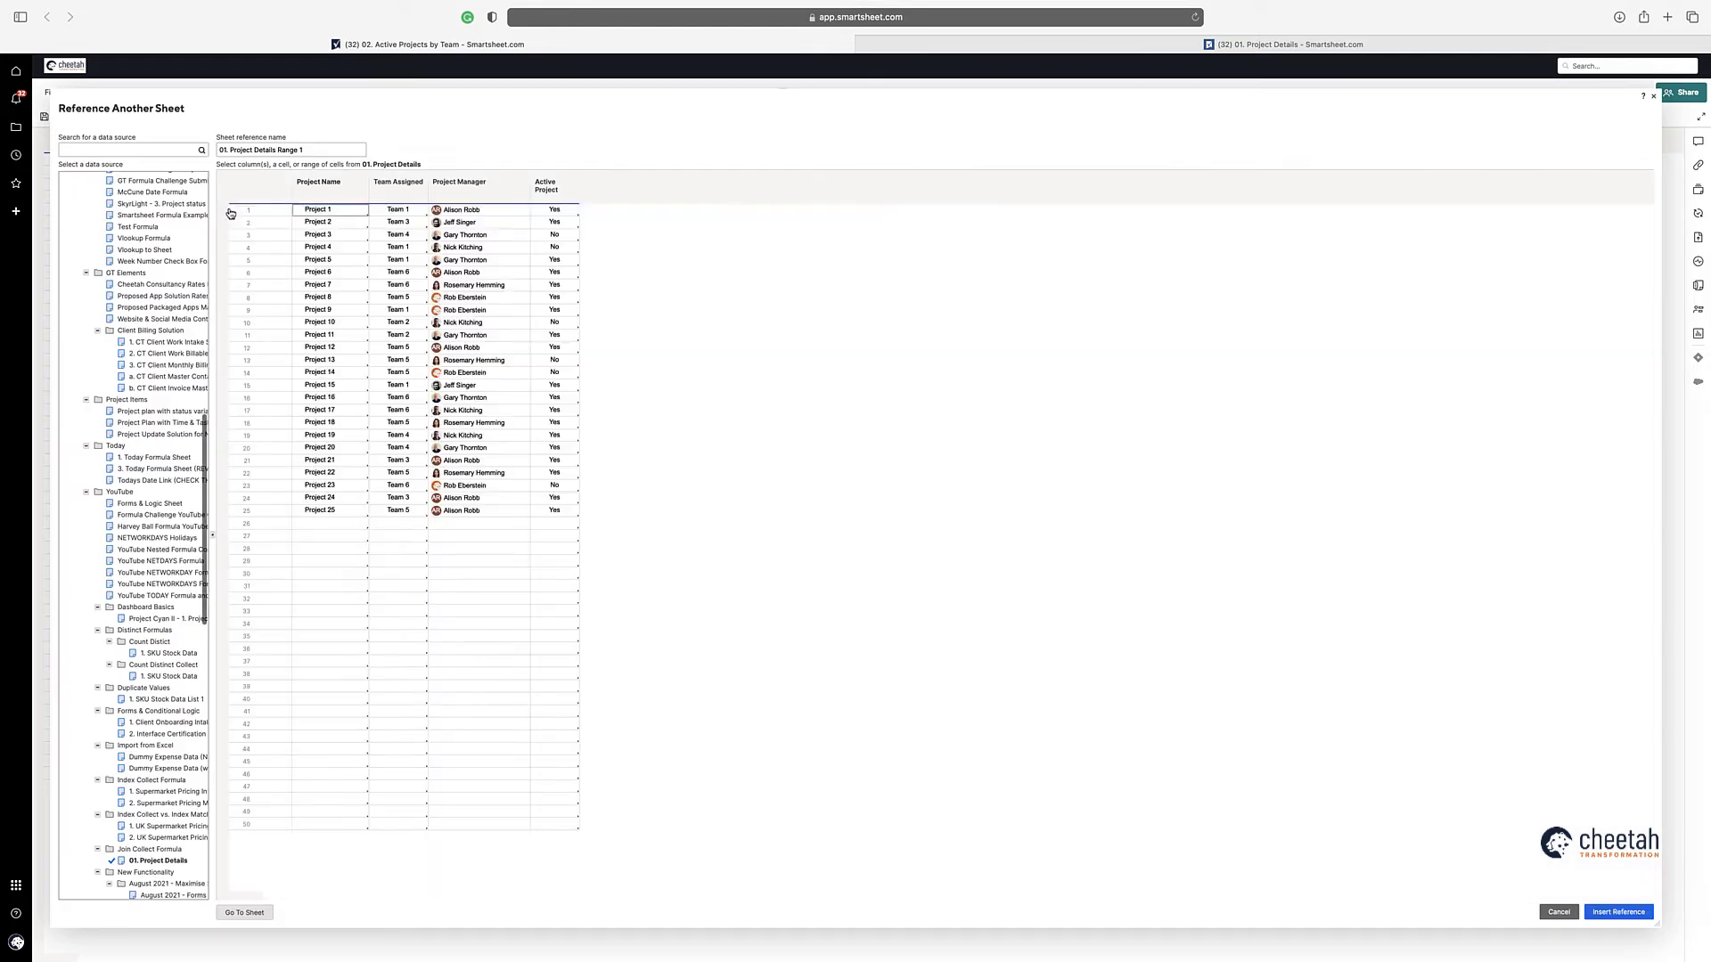
{"action": "left_click", "coordinate": [328, 186]}
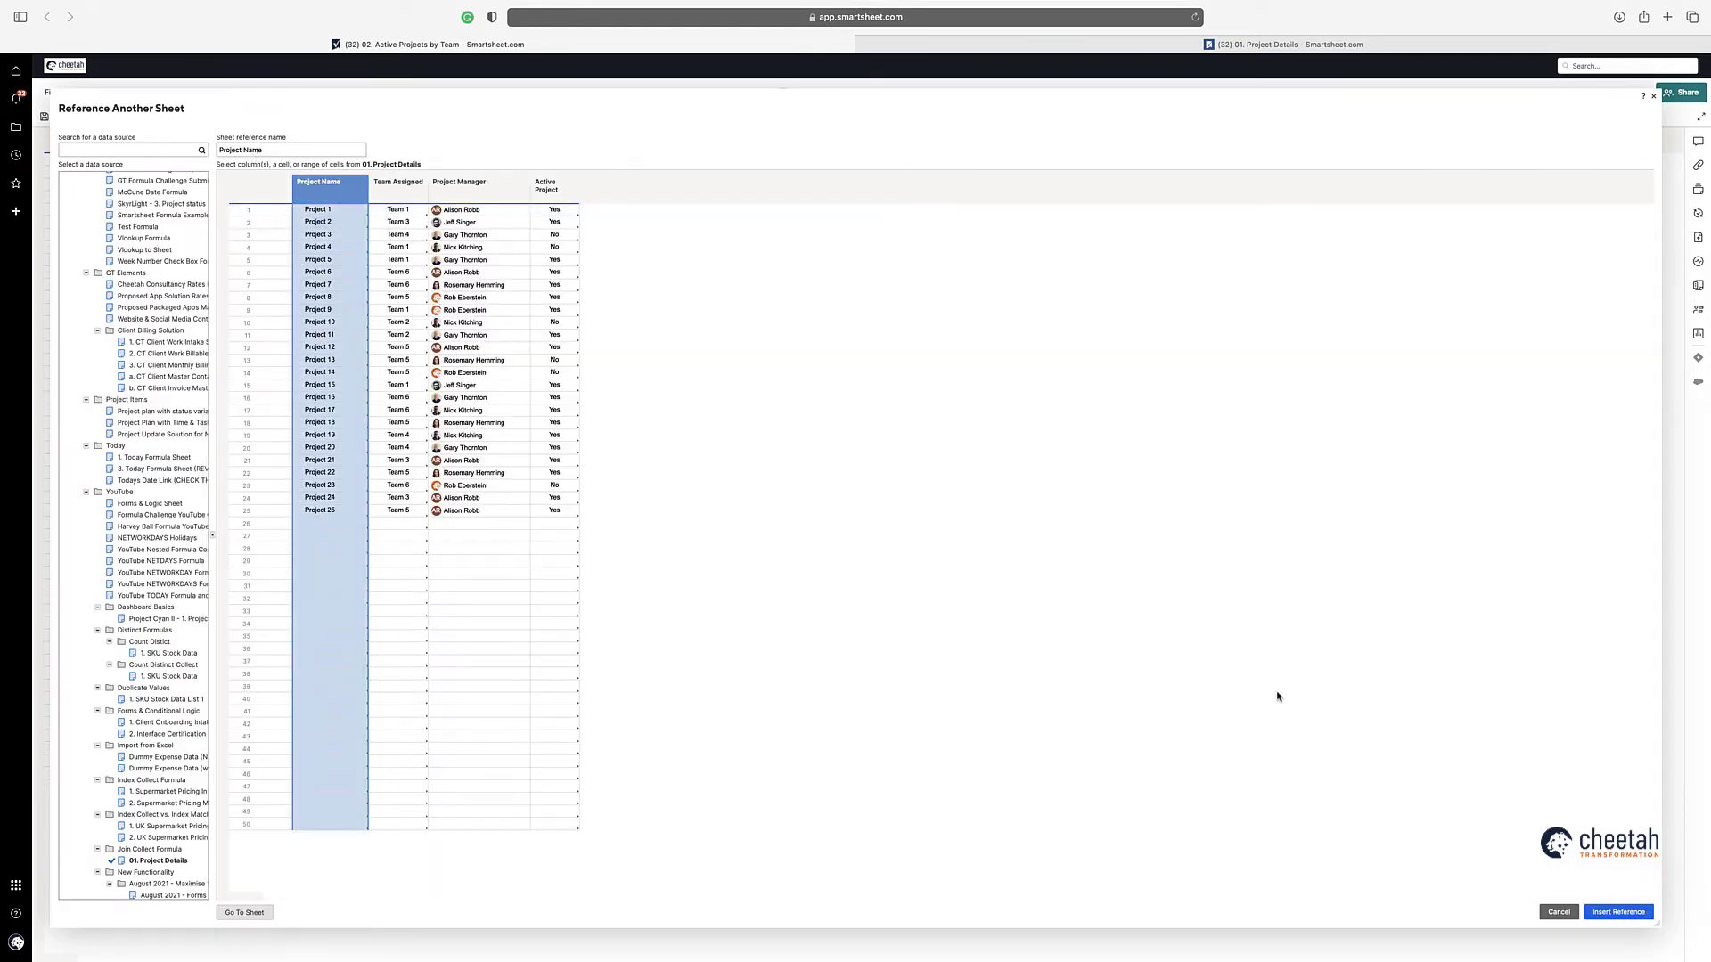
{"action": "left_click", "coordinate": [1618, 912]}
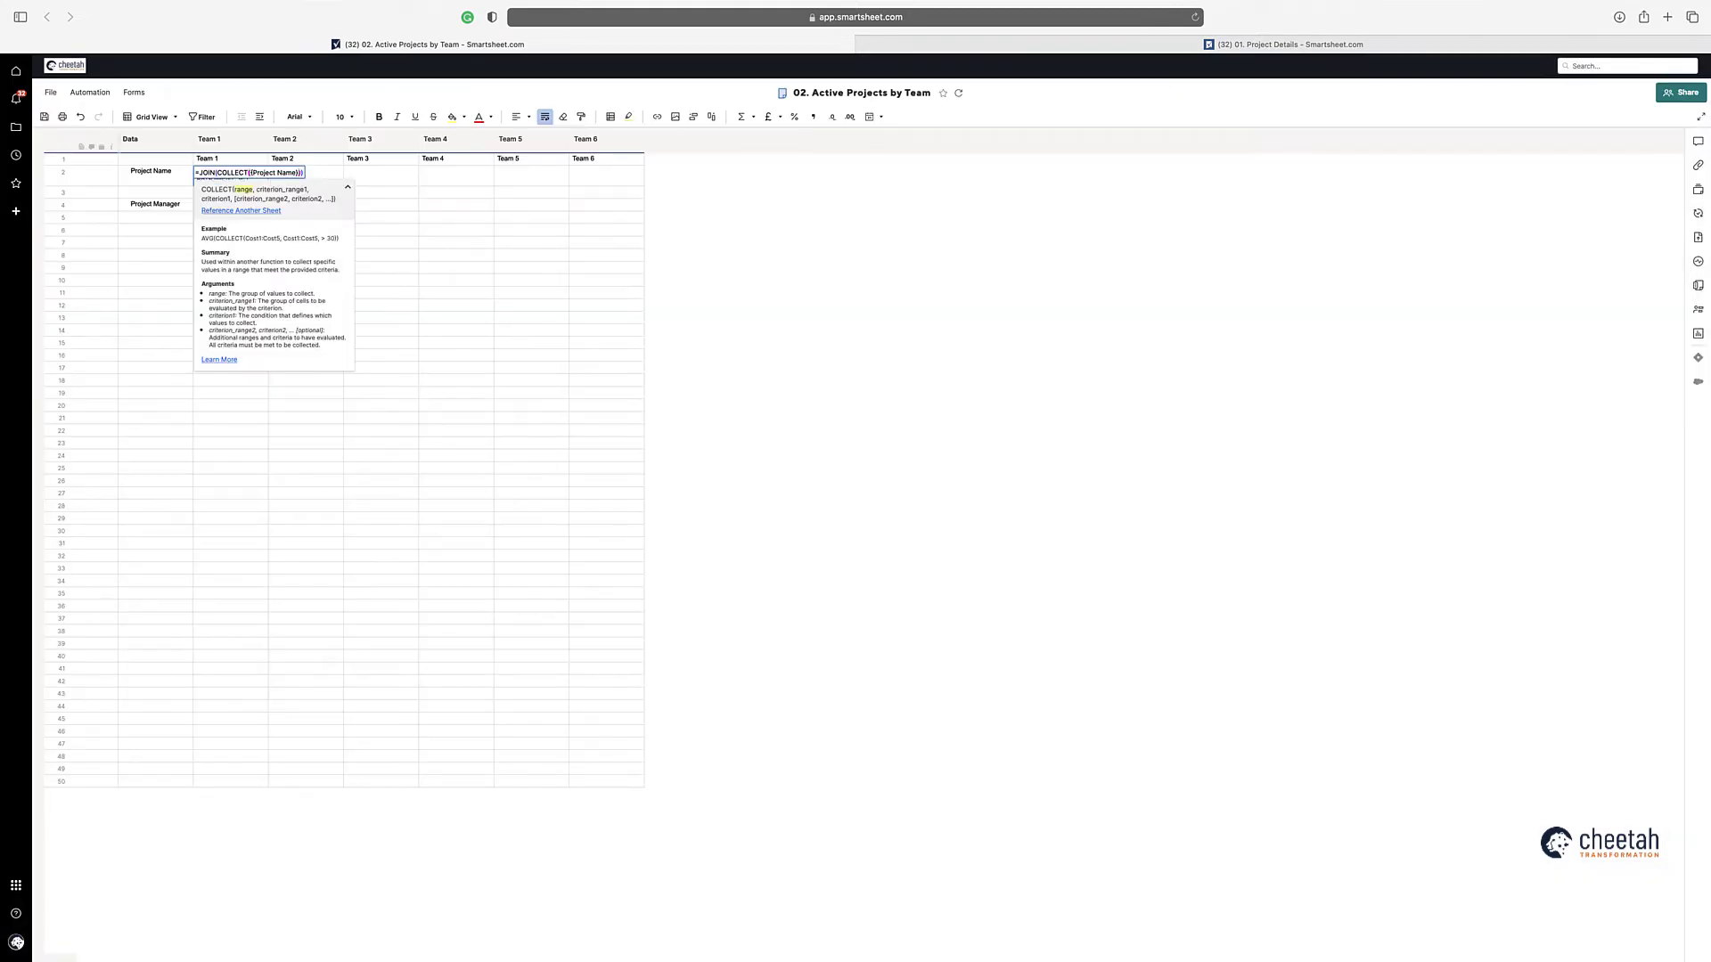
{"action": "type", "text": ","}
Step: Add the Project Details Team Assigned column as the first criterion range
{"action": "left_click", "coordinate": [246, 211]}
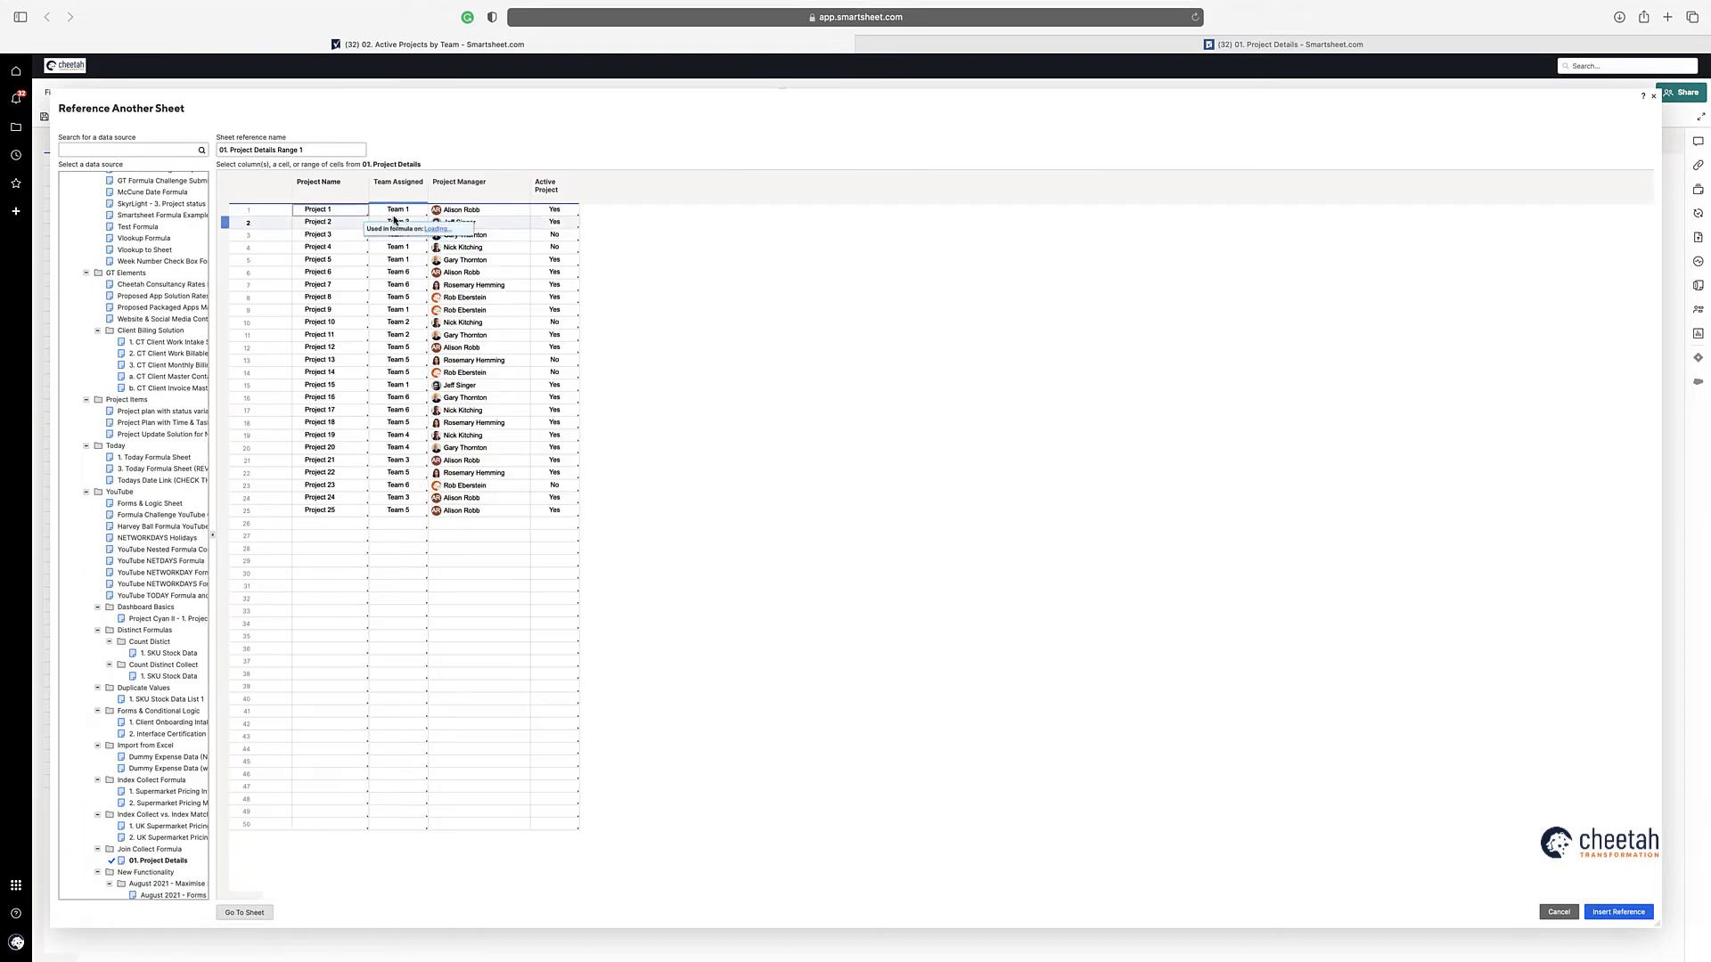
{"action": "left_click", "coordinate": [395, 182]}
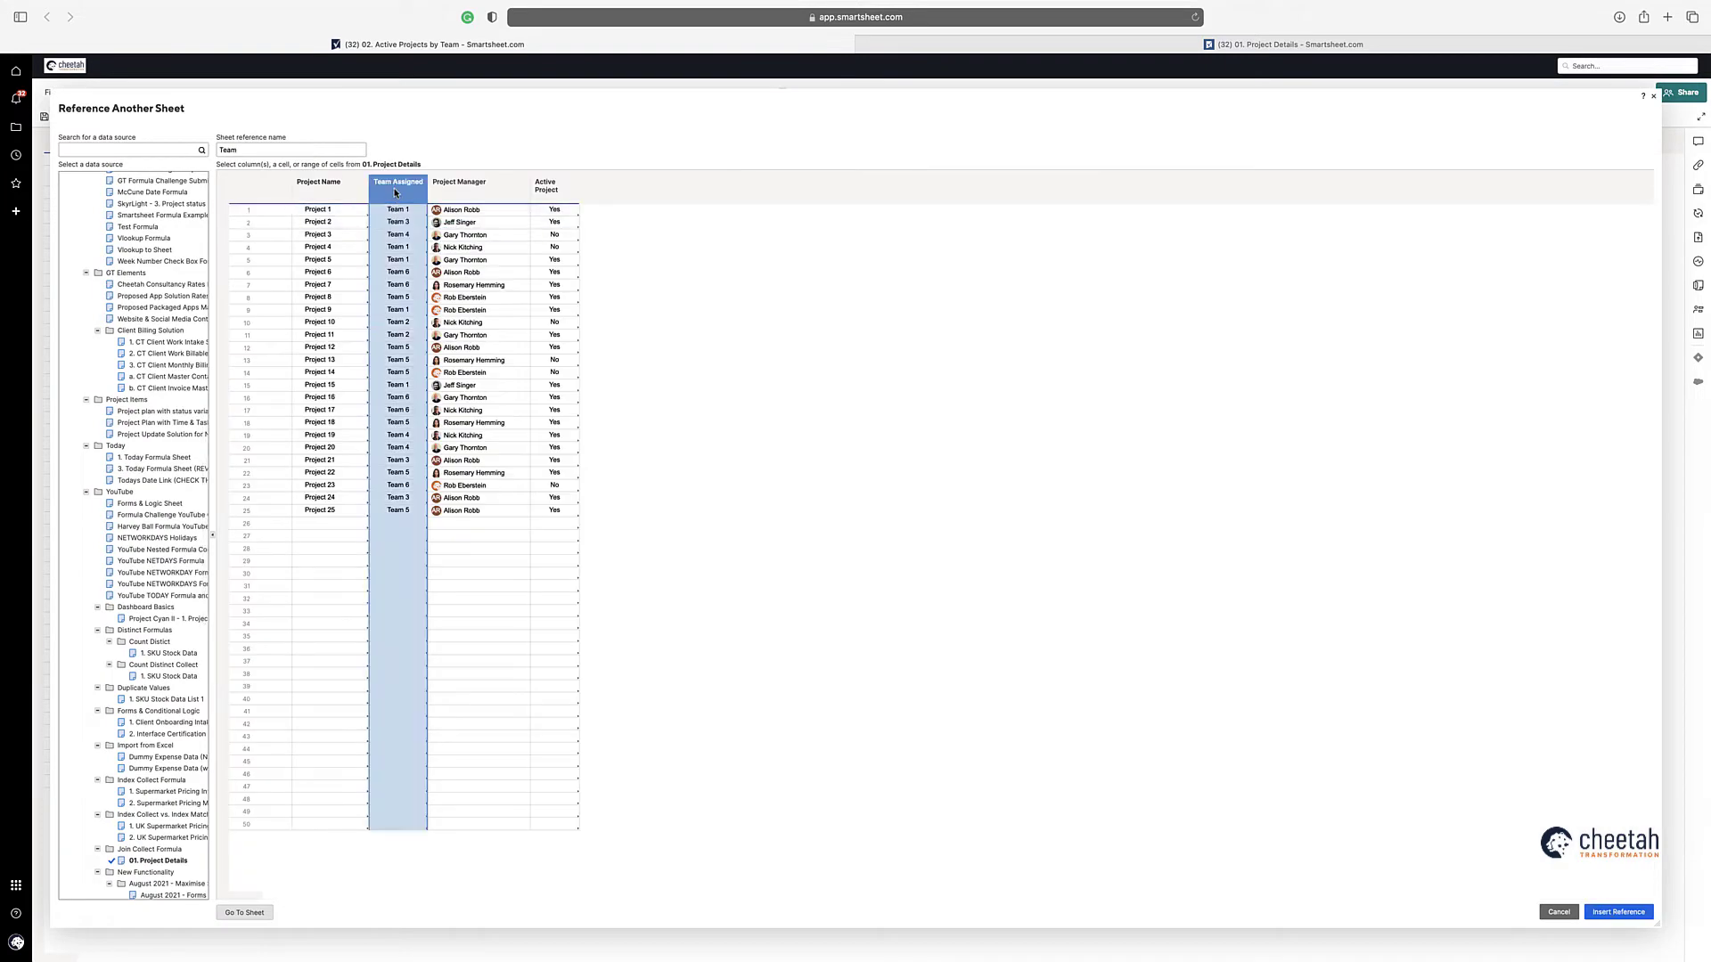
{"action": "left_click", "coordinate": [1618, 911]}
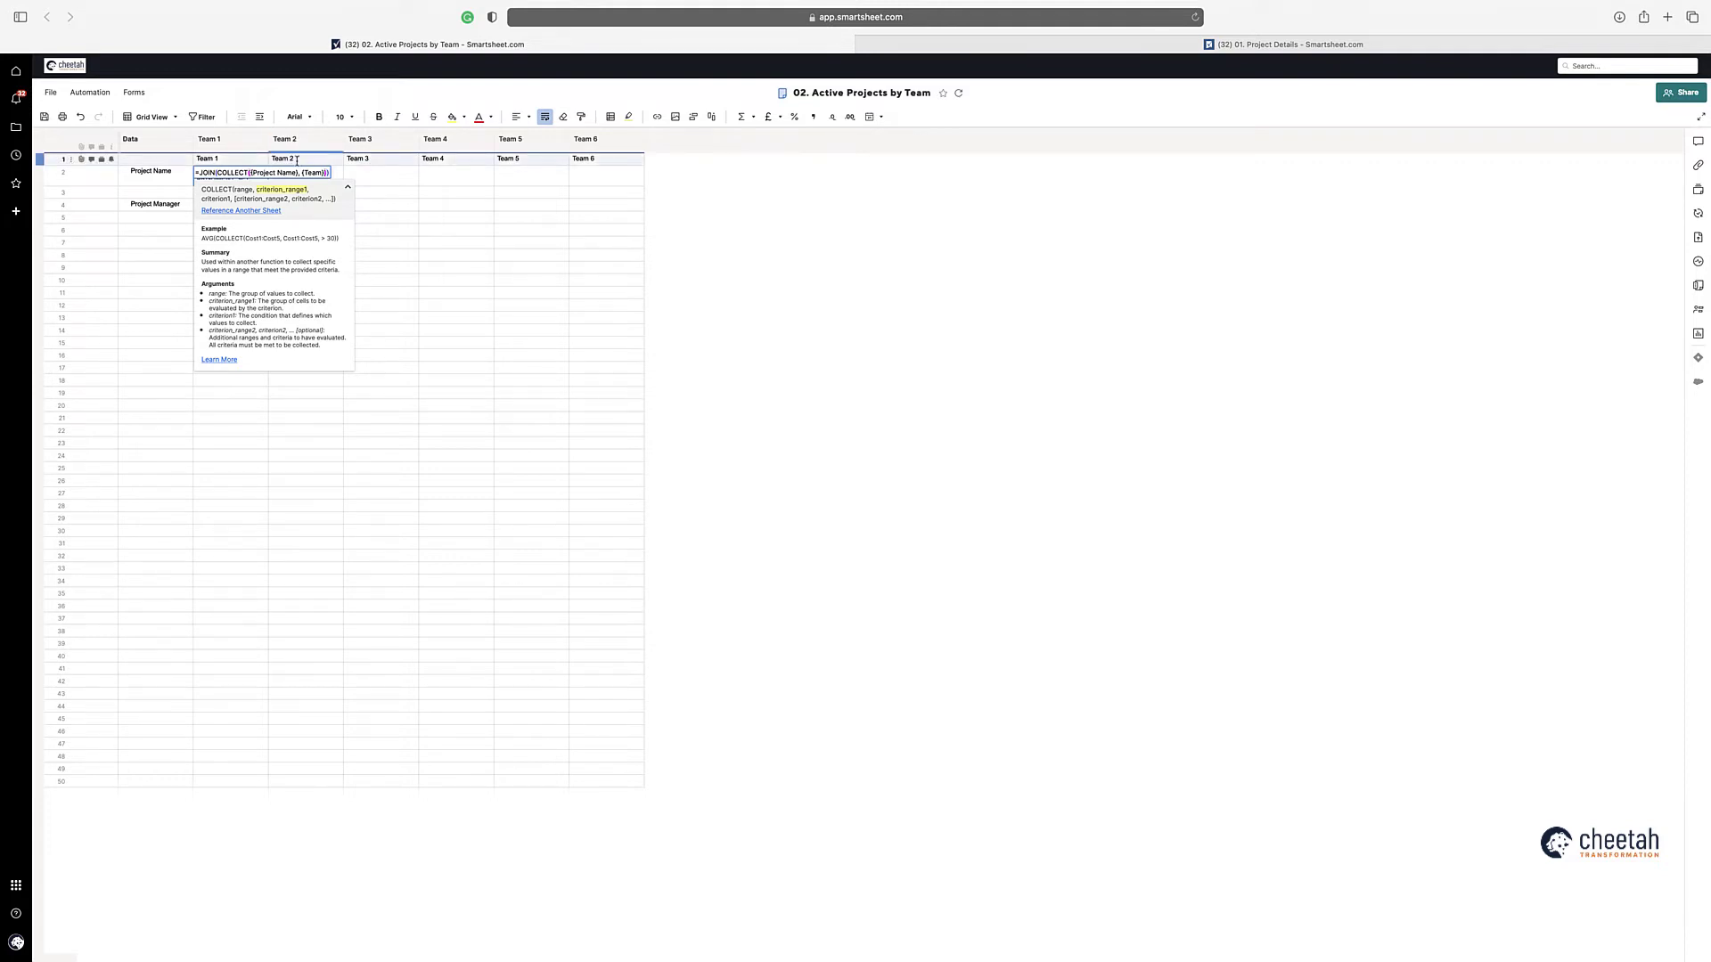
{"action": "type", "text": ","}
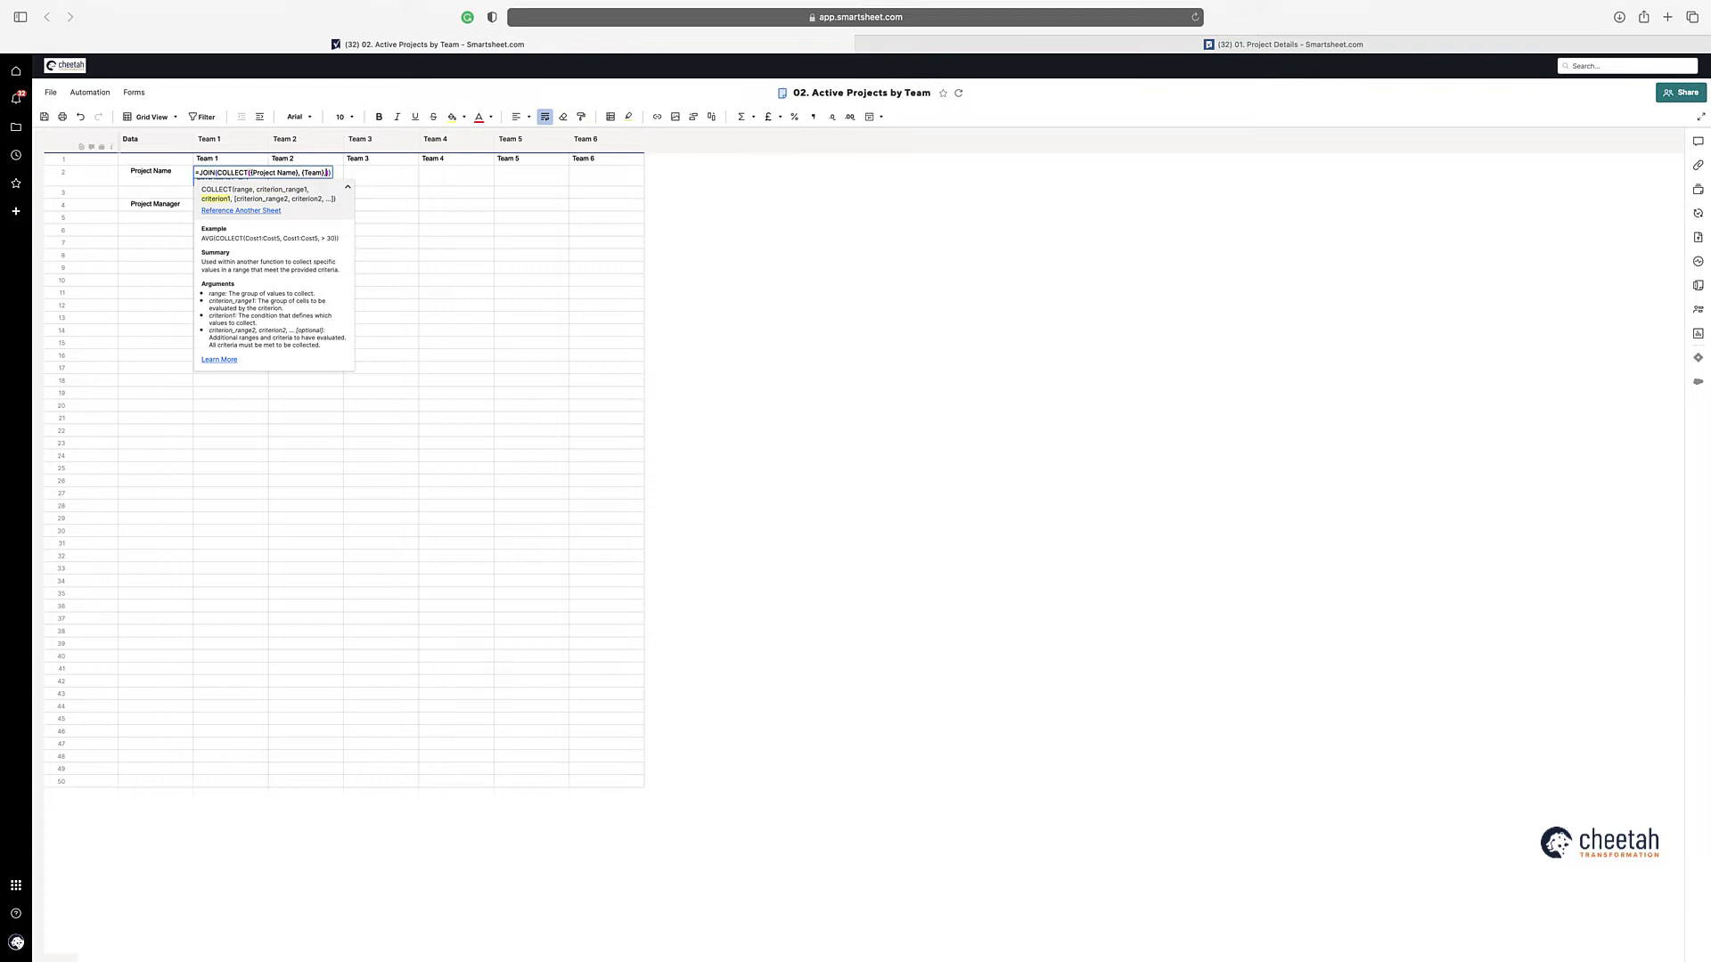
Step: Complete the formula with criterion "Team 1", Active range equal to "Yes", and " - " delimiter
{"action": "left_click", "coordinate": [232, 161]}
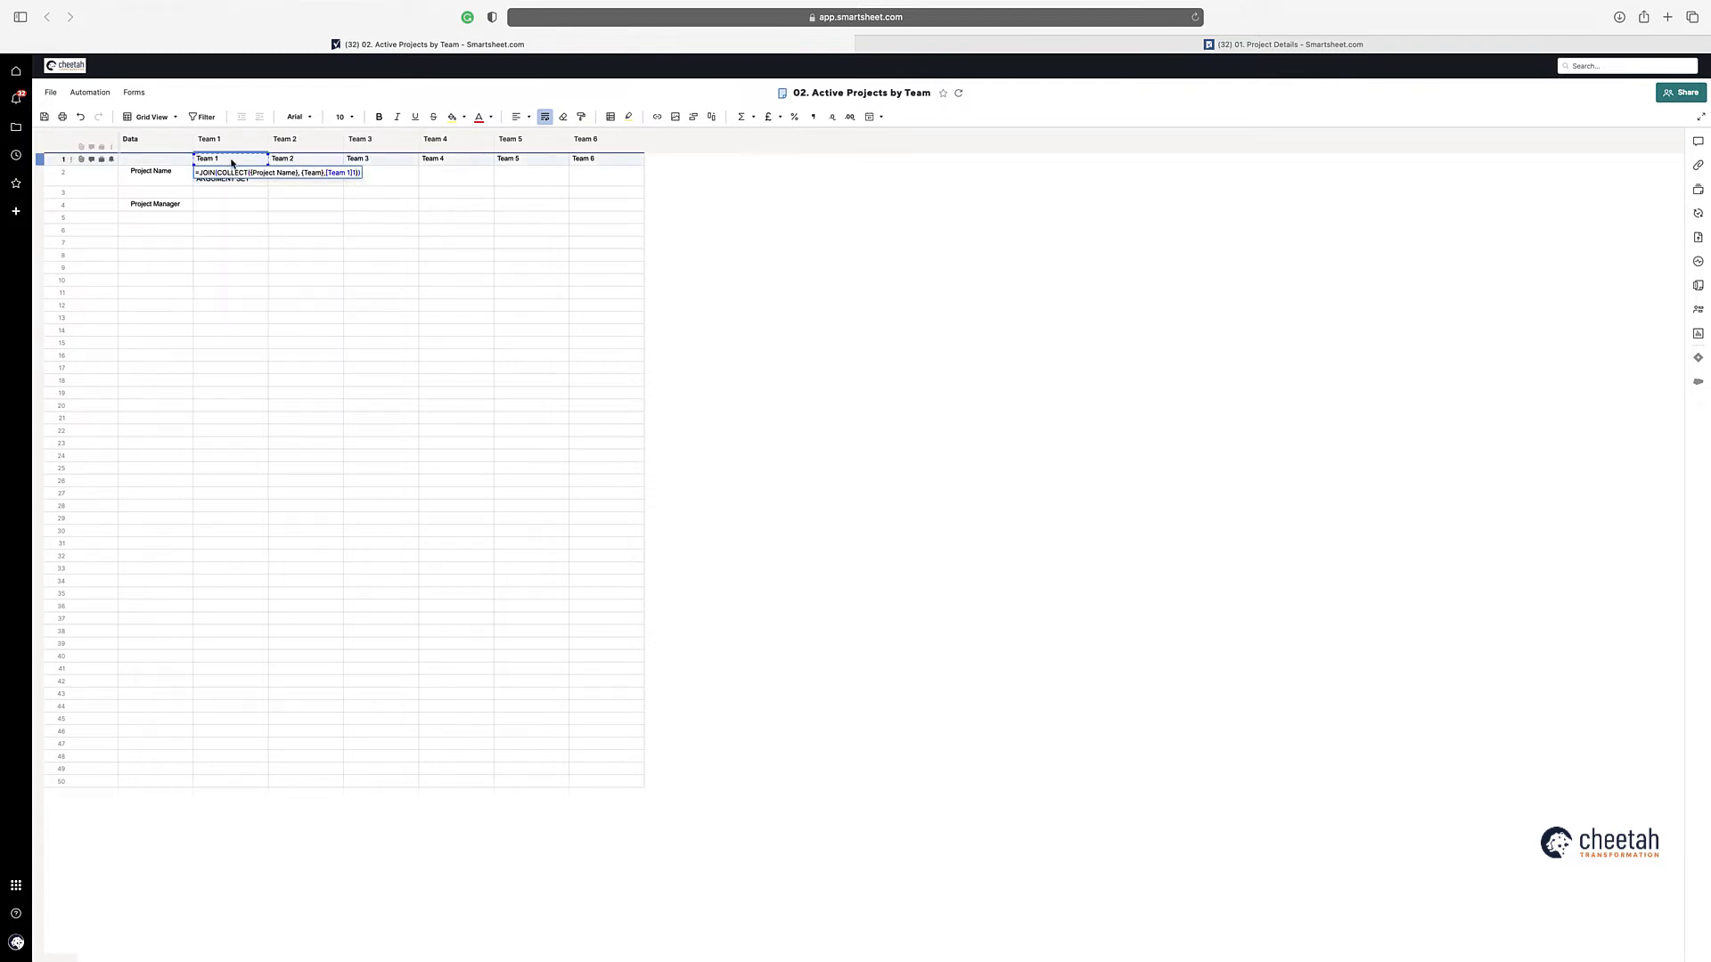
{"action": "type", "text": ","}
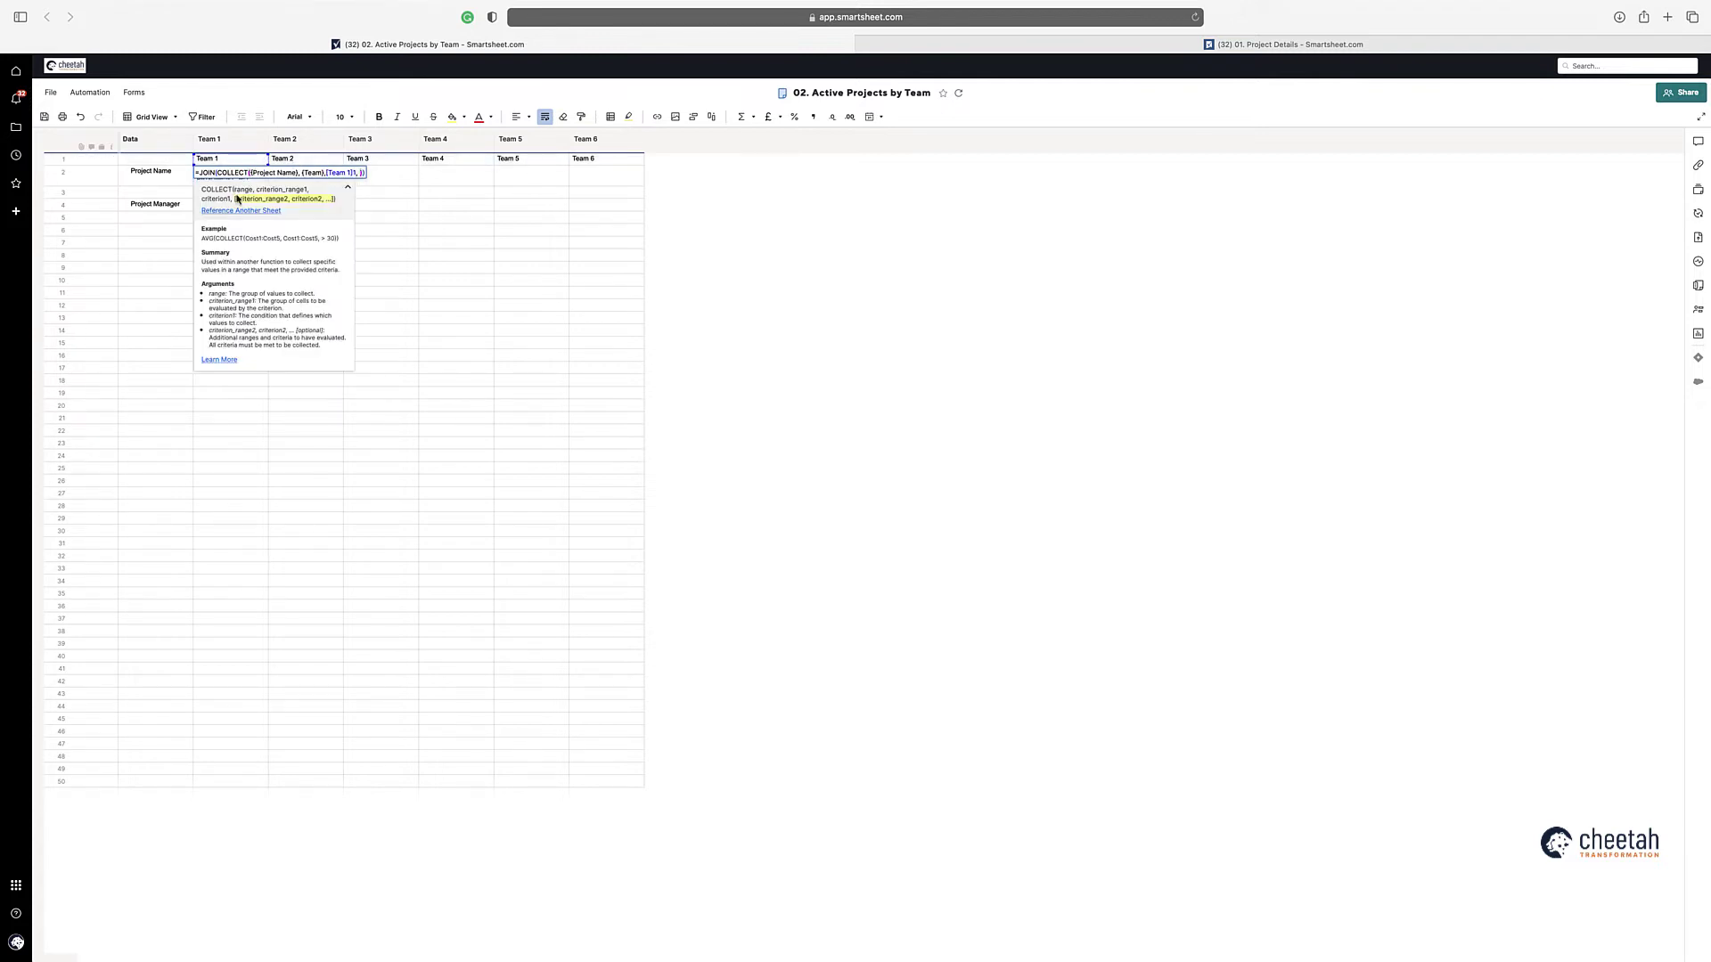
{"action": "left_click", "coordinate": [240, 212]}
{"action": "left_click", "coordinate": [548, 188]}
{"action": "type", "text": "Active"}
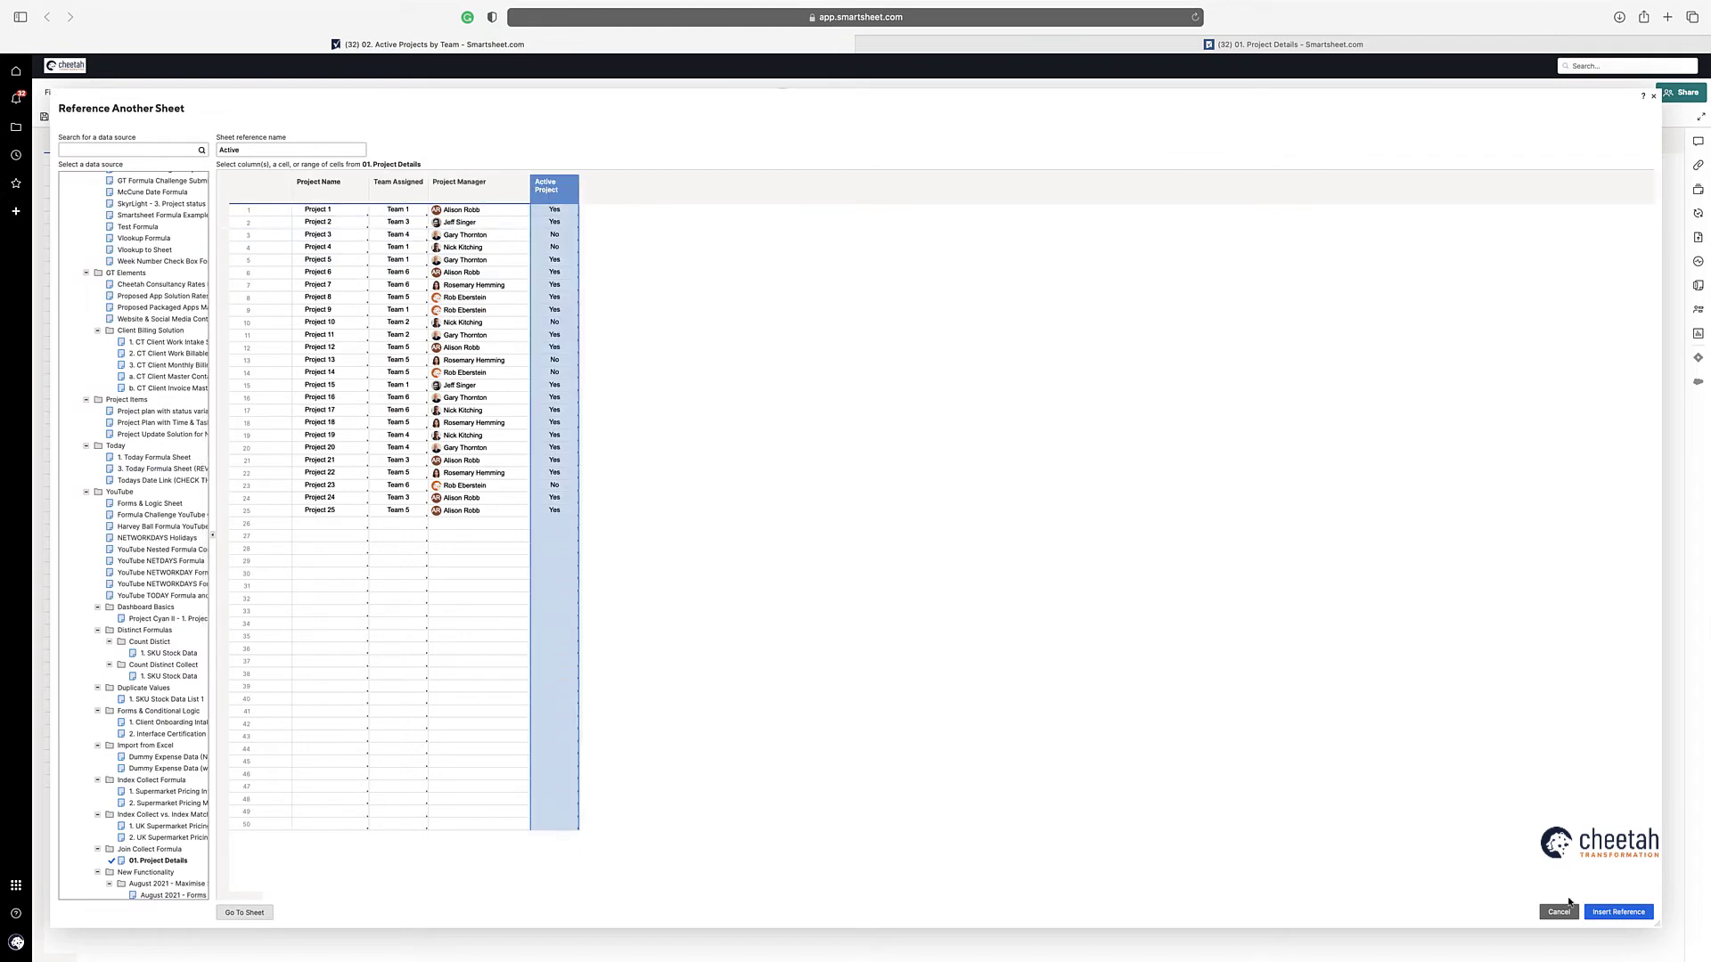
{"action": "left_click", "coordinate": [1617, 912]}
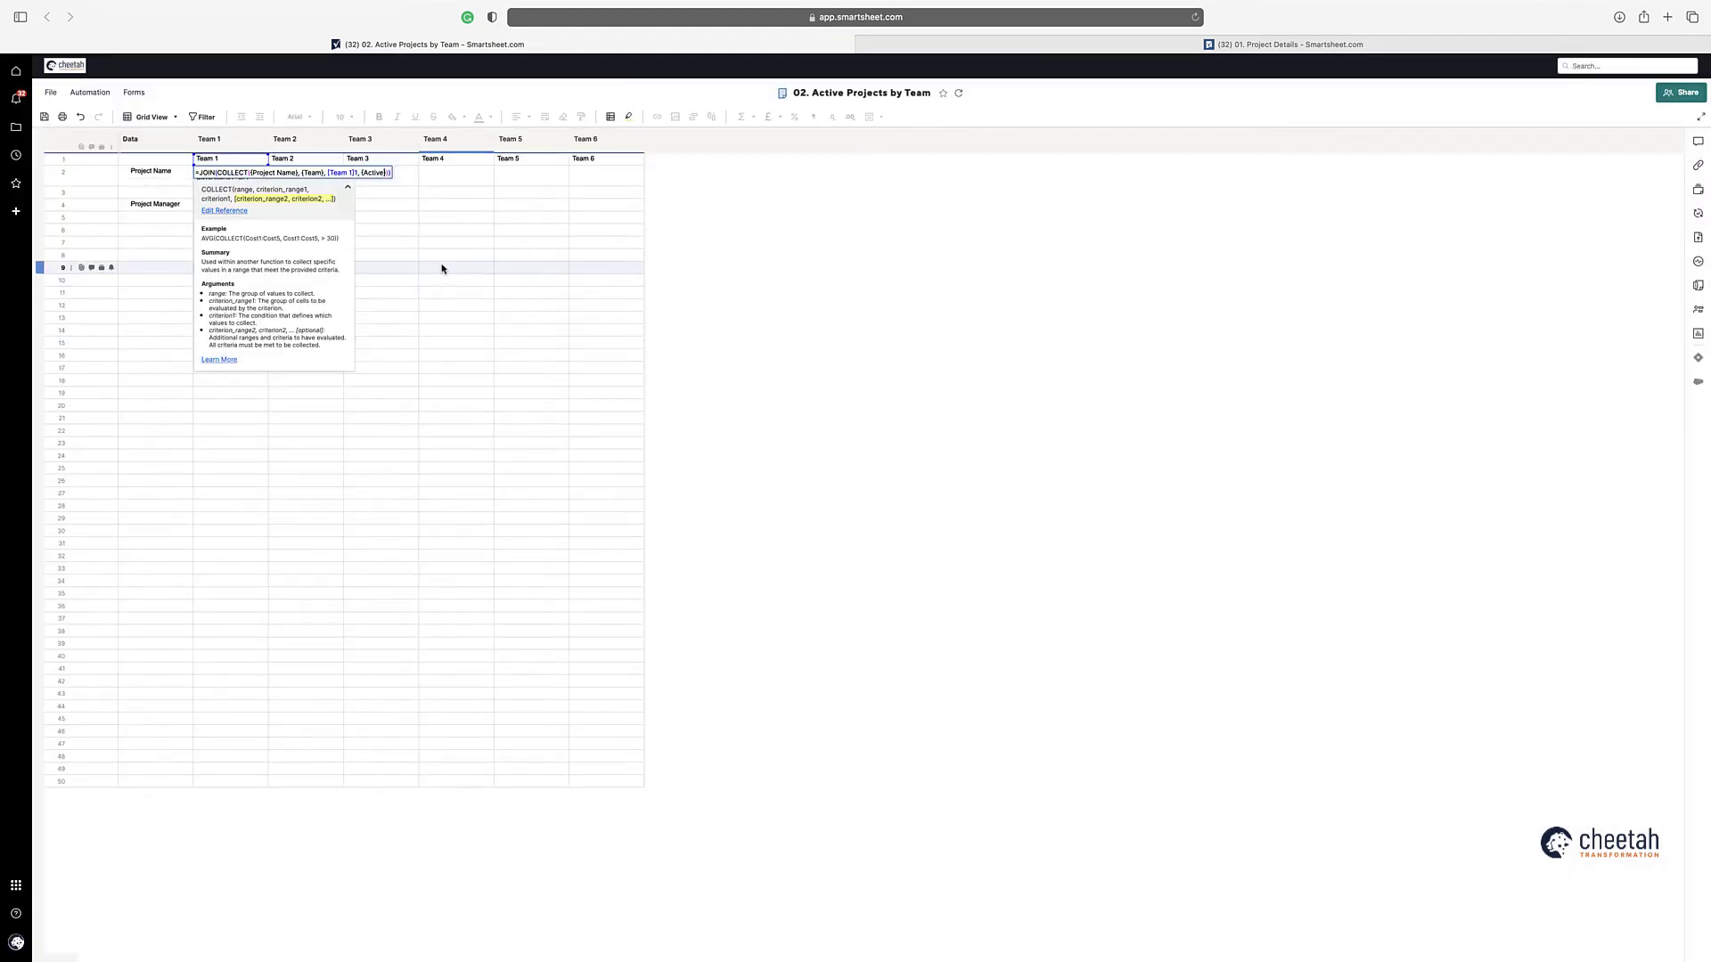
{"action": "type", "text": ",\"N"}
{"action": "type", "text": "o"}
{"action": "key", "text": "BackSpace"}
{"action": "key", "text": "BackSpace"}
{"action": "type", "text": "Yes\""}
{"action": "type", "text": "),"}
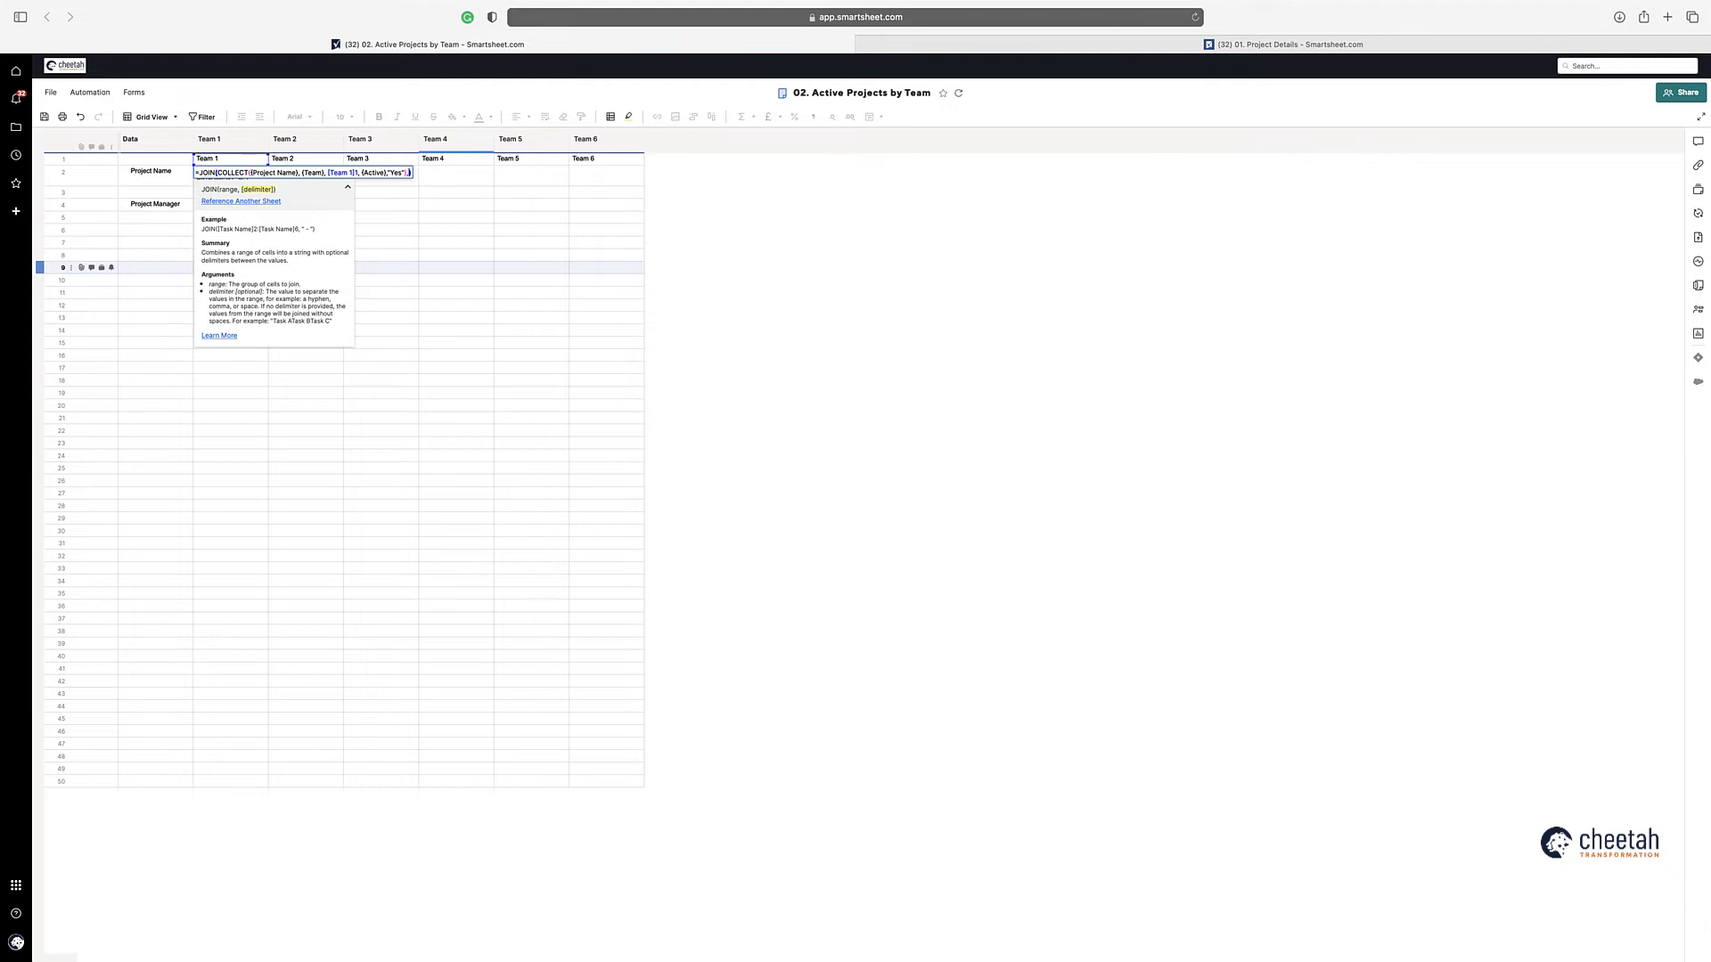
{"action": "type", "text": "\" - \""}
{"action": "key", "text": "Return"}
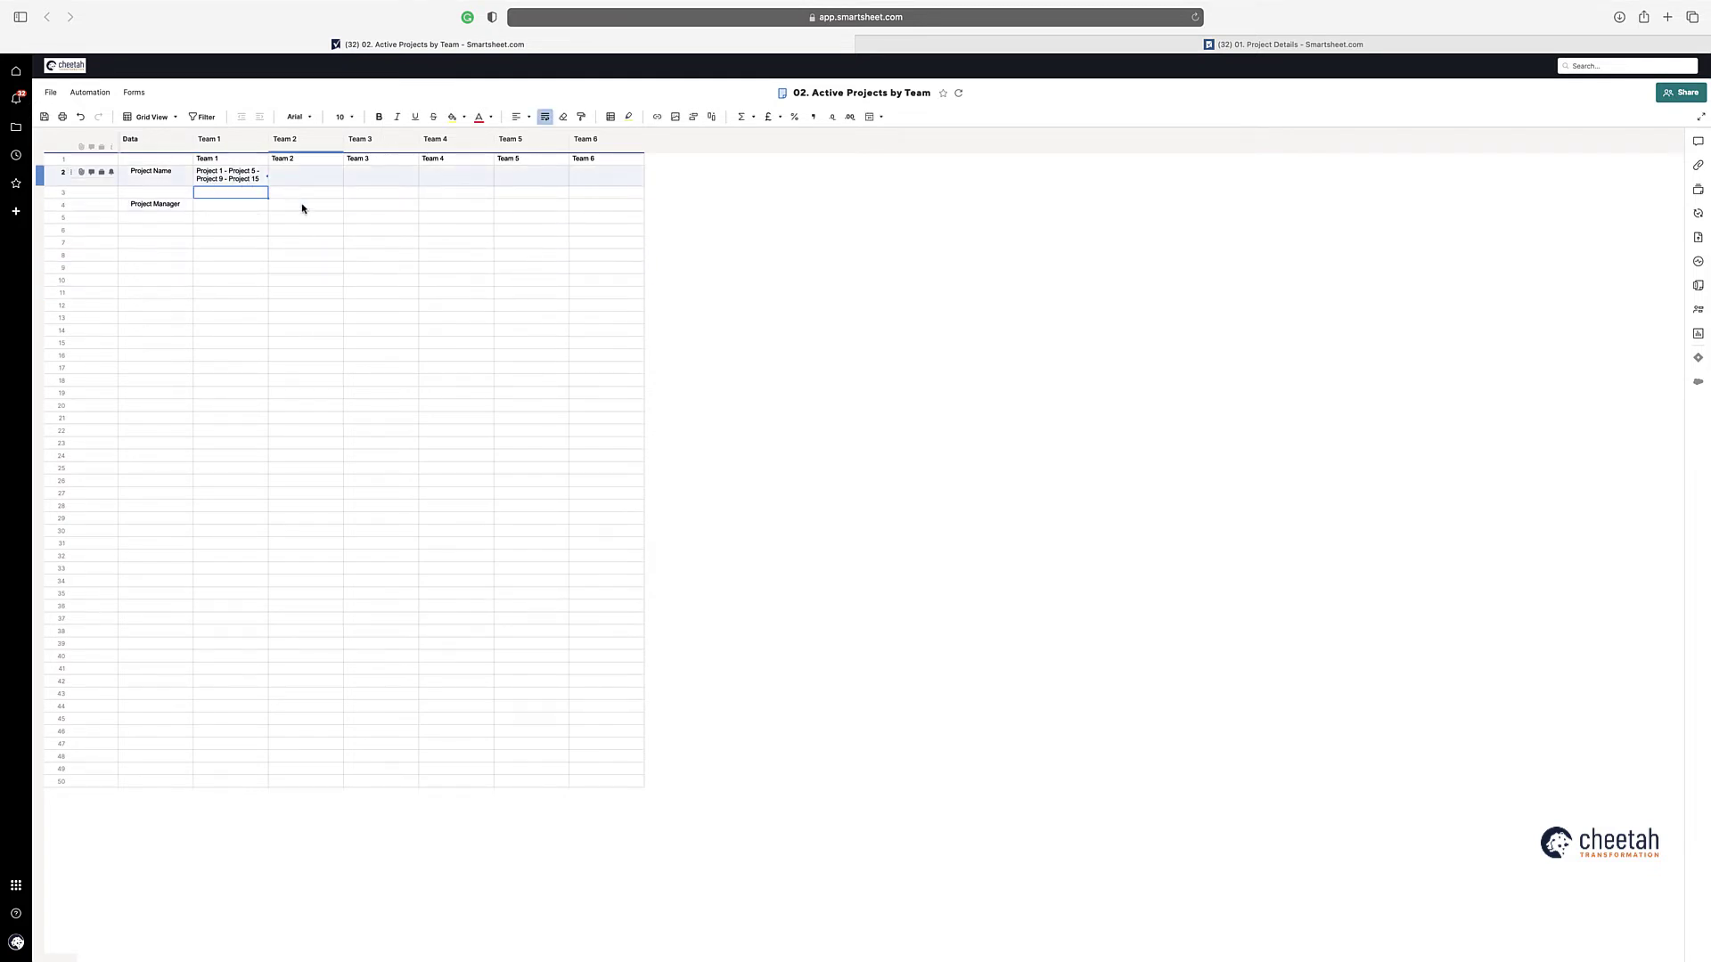
Step: Filter the Project Details sheet on Team Assigned to show only Team 1 rows
{"action": "left_click", "coordinate": [1112, 45]}
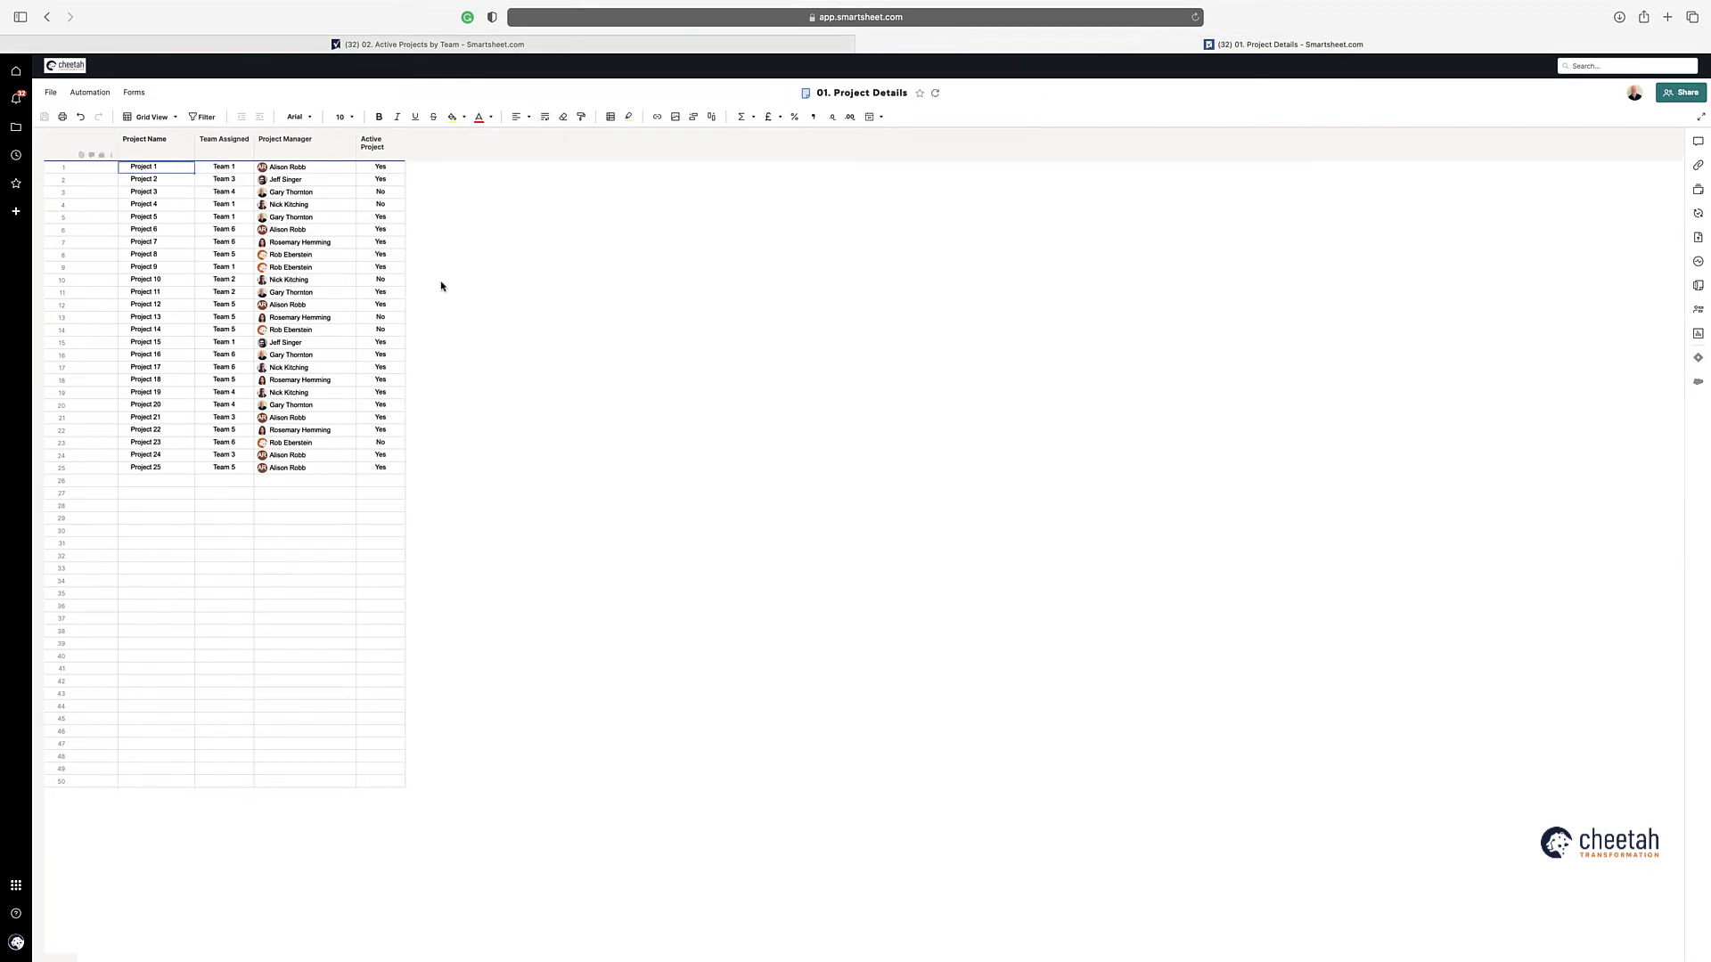
{"action": "left_click", "coordinate": [223, 139]}
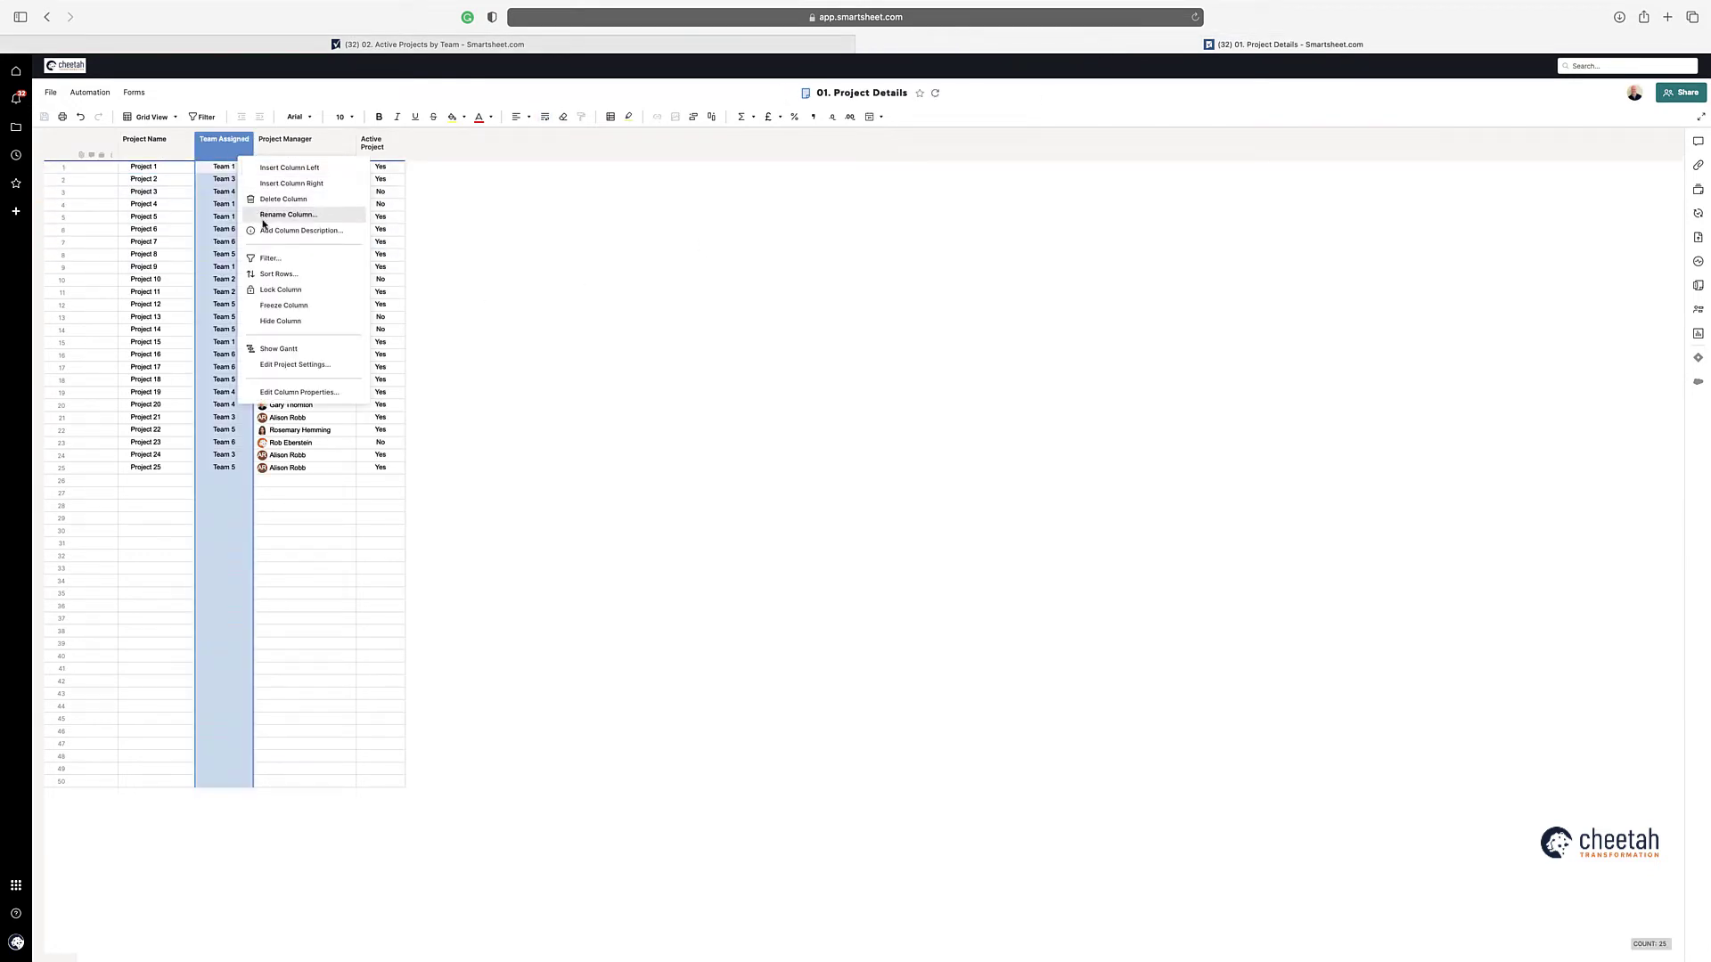
{"action": "left_click", "coordinate": [272, 258]}
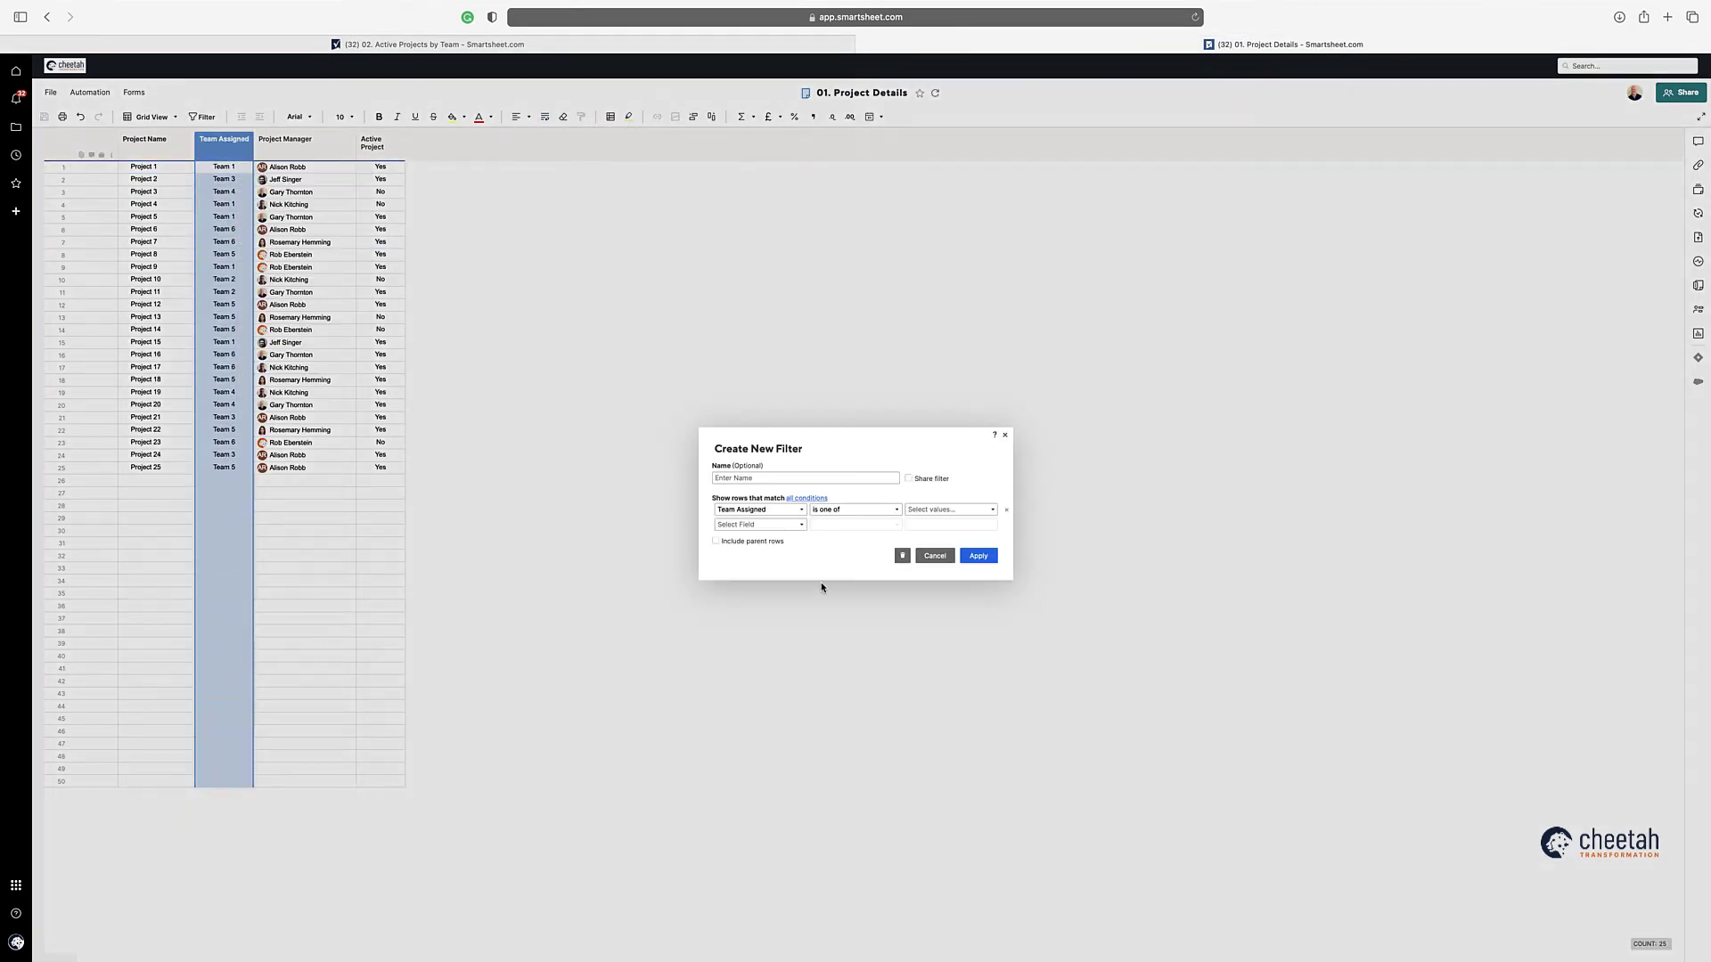
{"action": "left_click", "coordinate": [953, 509]}
{"action": "left_click", "coordinate": [915, 554]}
{"action": "left_click", "coordinate": [857, 555]}
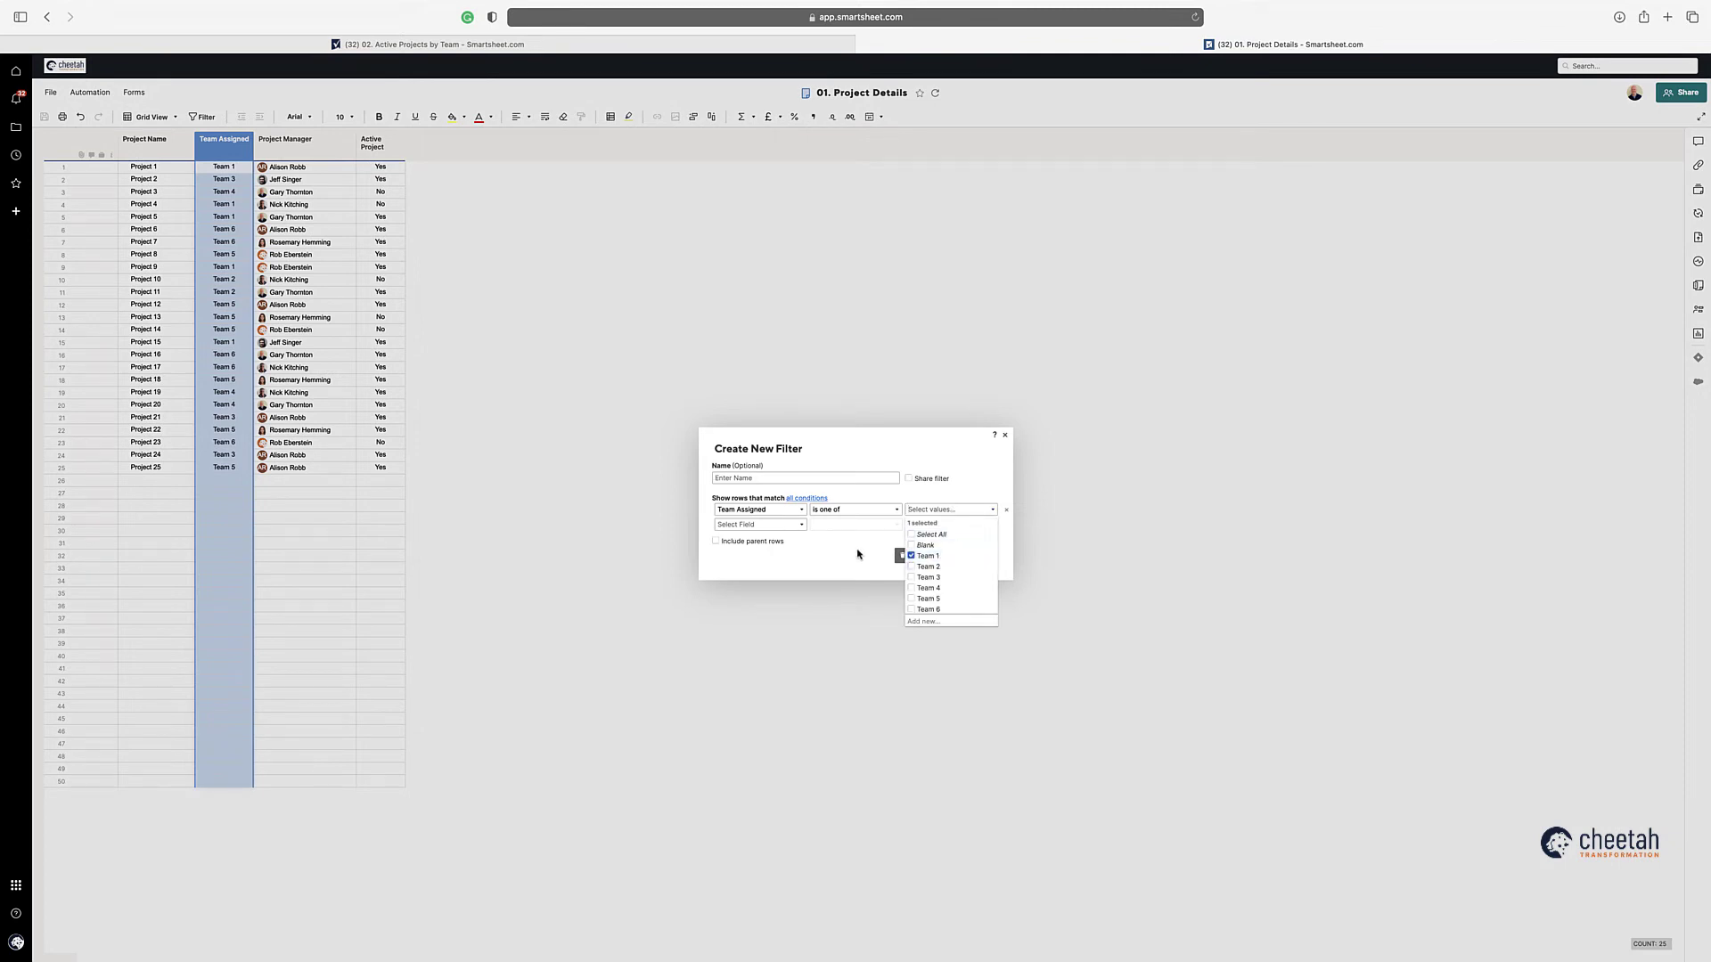
{"action": "left_click", "coordinate": [974, 559]}
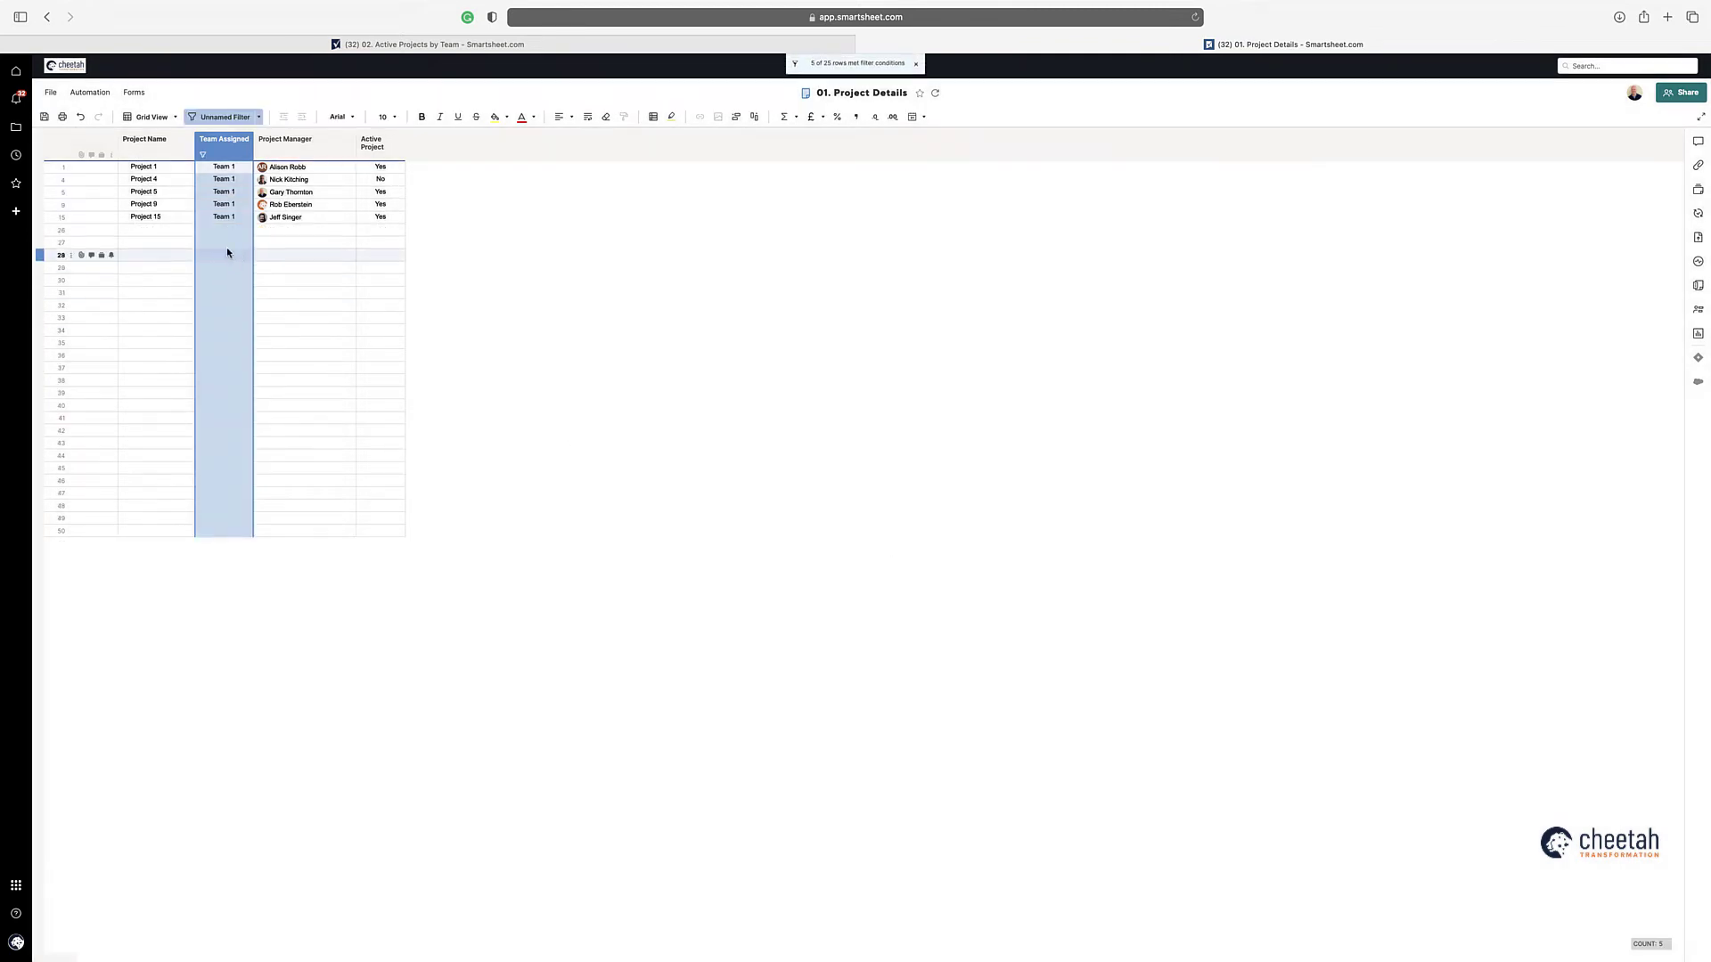
{"action": "left_click", "coordinate": [143, 167]}
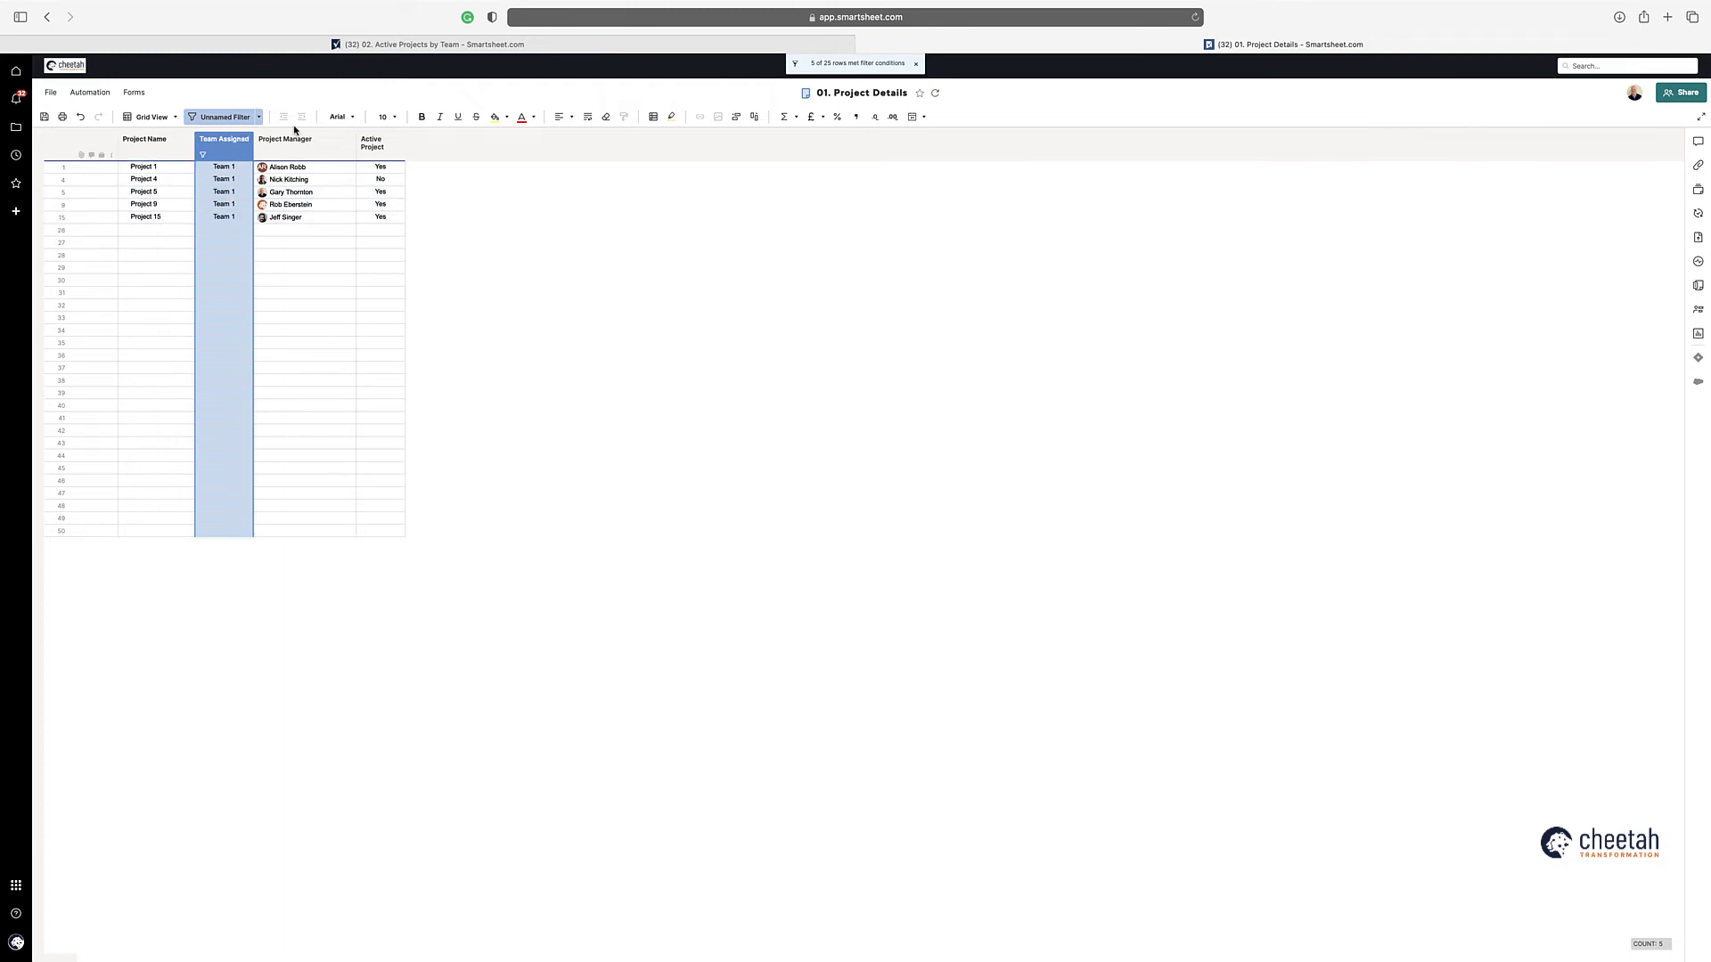
Step: Compare filtered Project Details against Active Projects by Team, ending on Active Projects by Team
{"action": "left_click", "coordinate": [334, 44]}
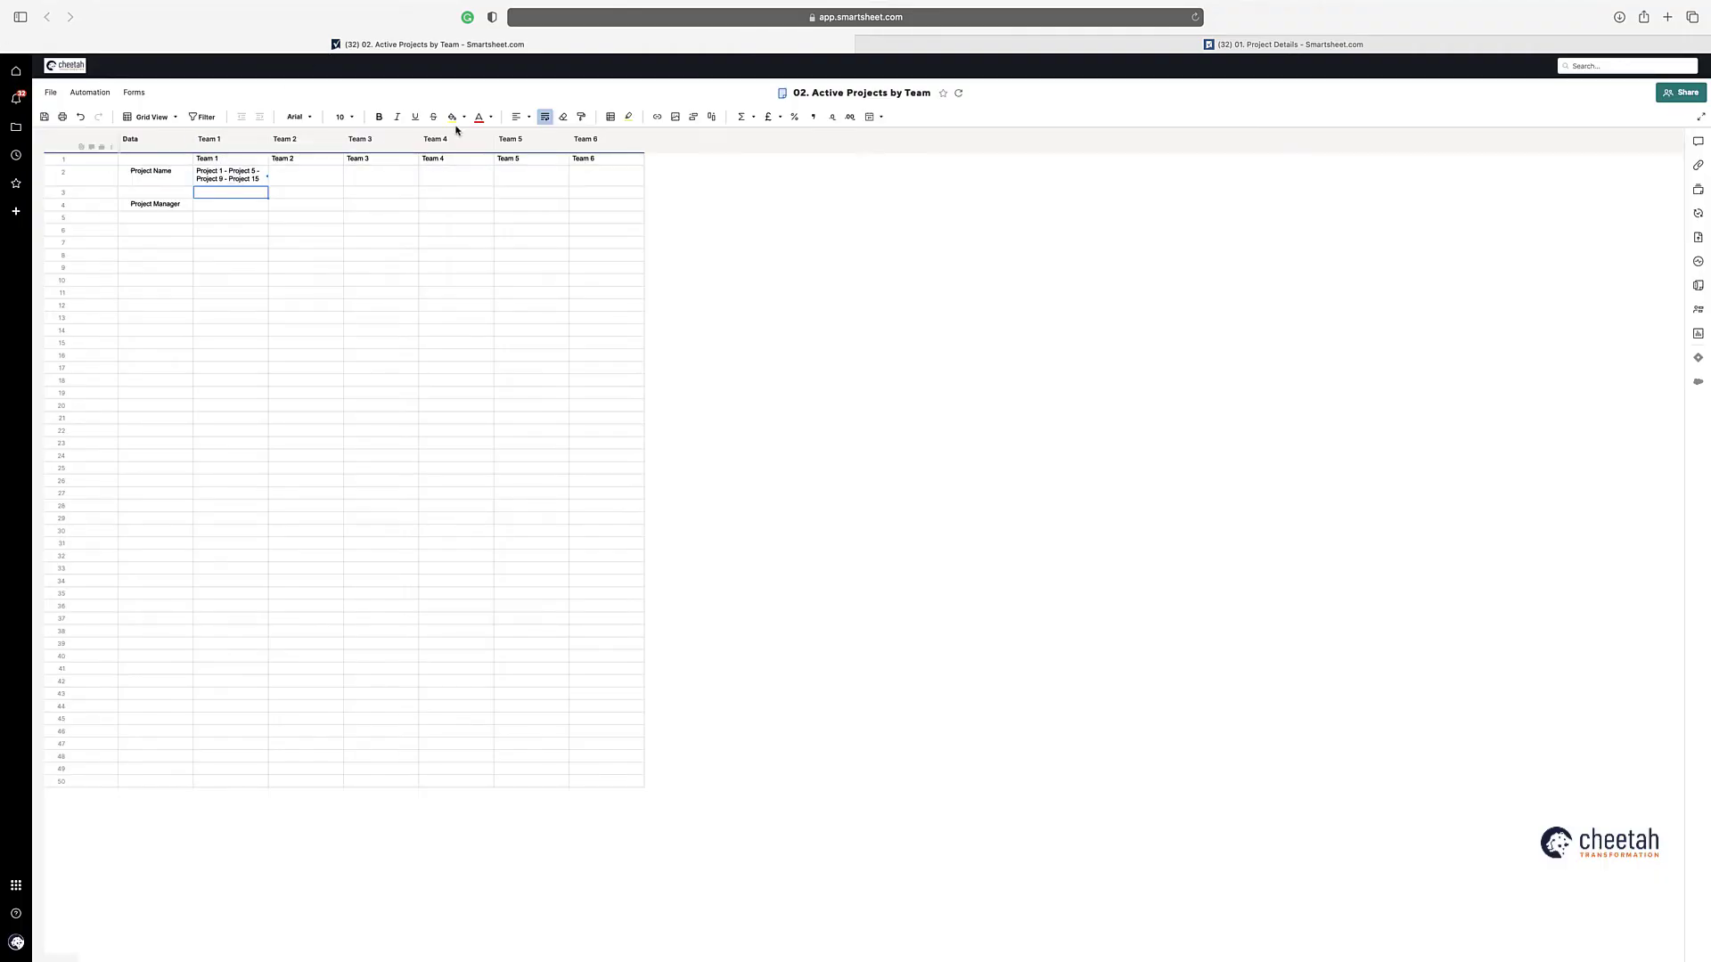
{"action": "left_click", "coordinate": [994, 43]}
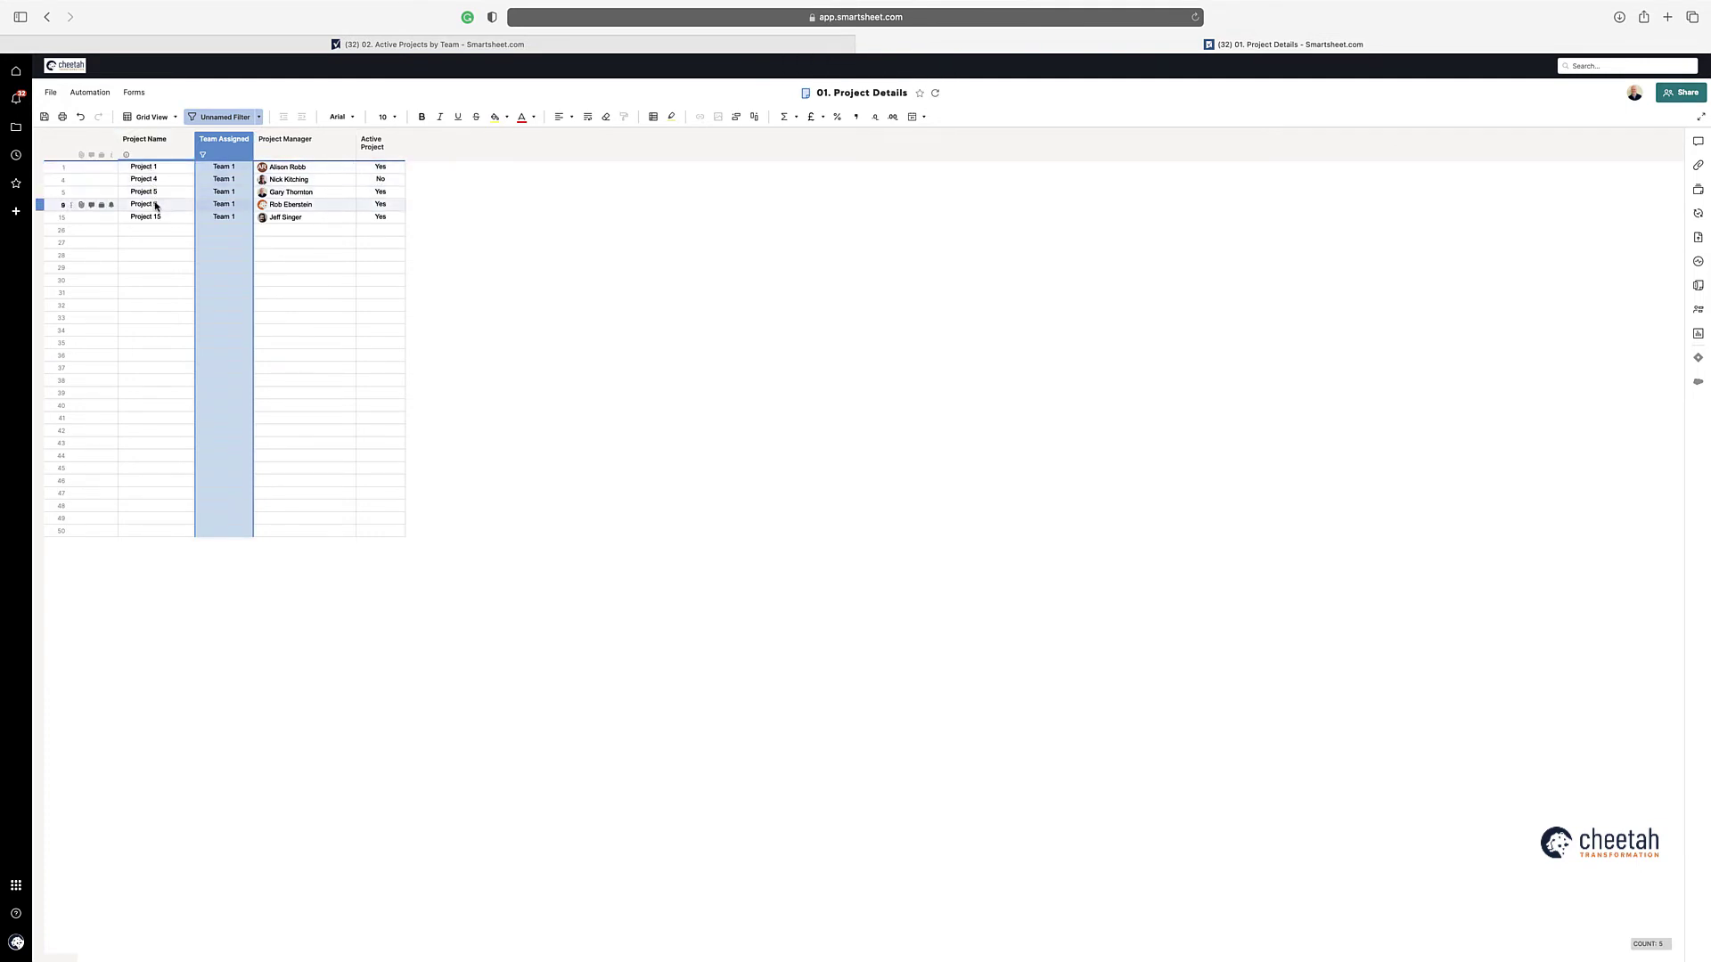
{"action": "left_click", "coordinate": [336, 44]}
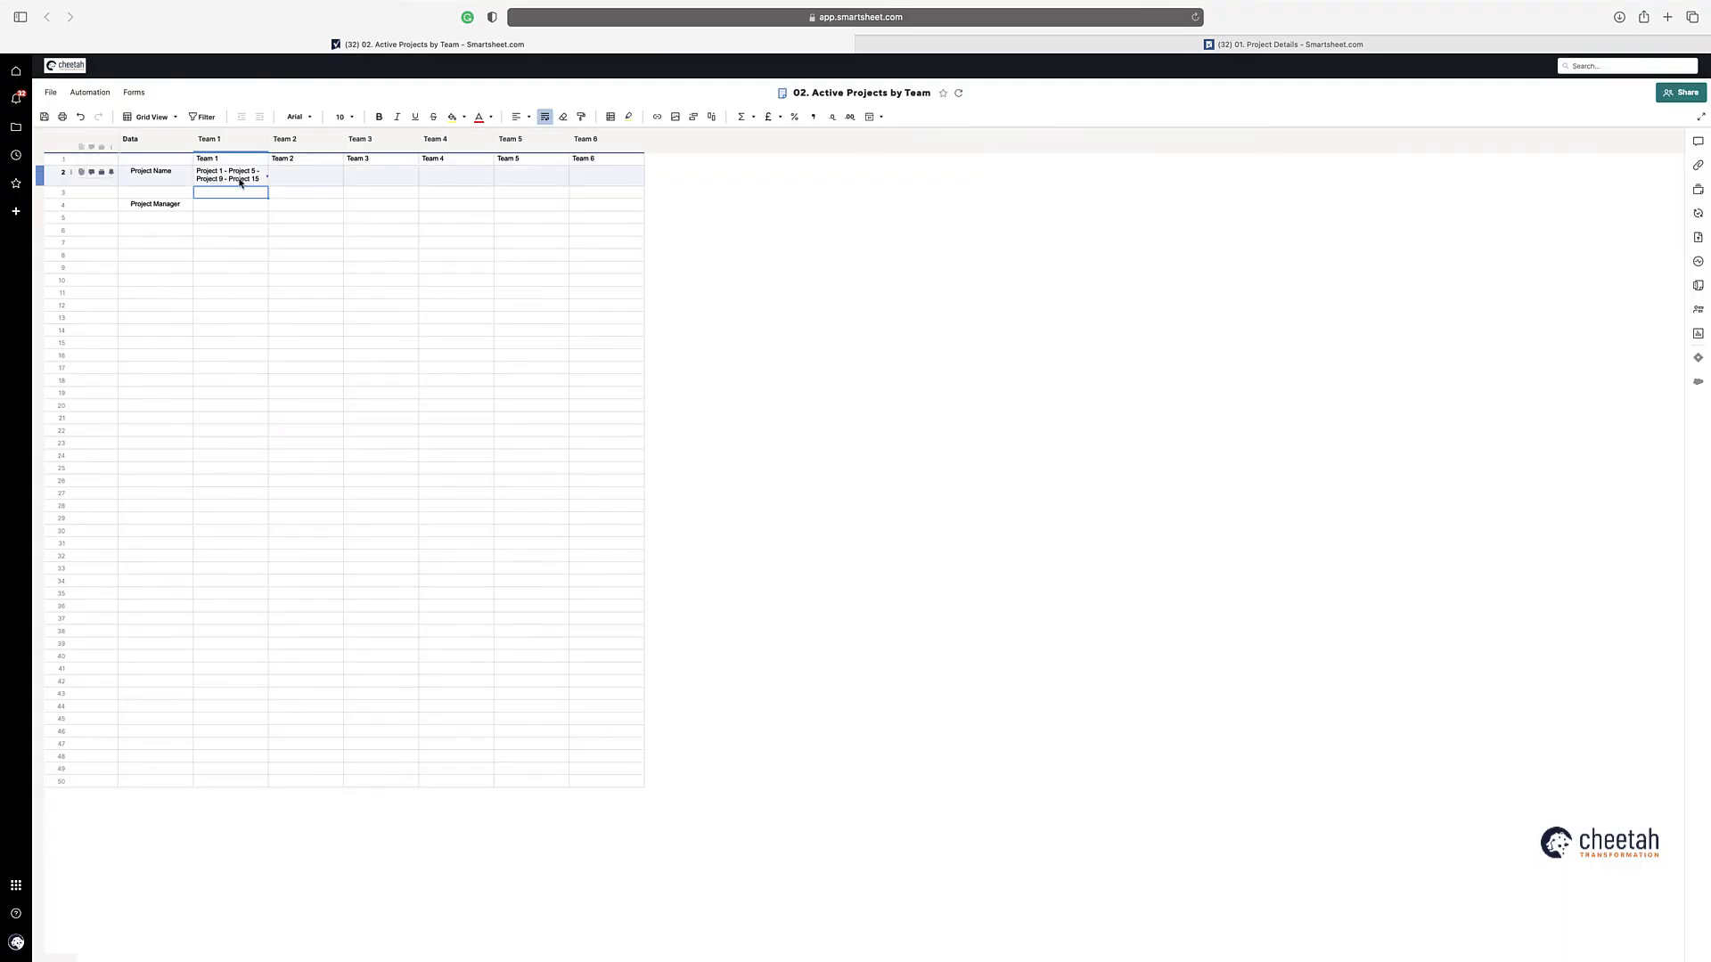
Step: Change the Team 1 JOIN formula's " - " delimiter to a colon
{"action": "double_click", "coordinate": [234, 175]}
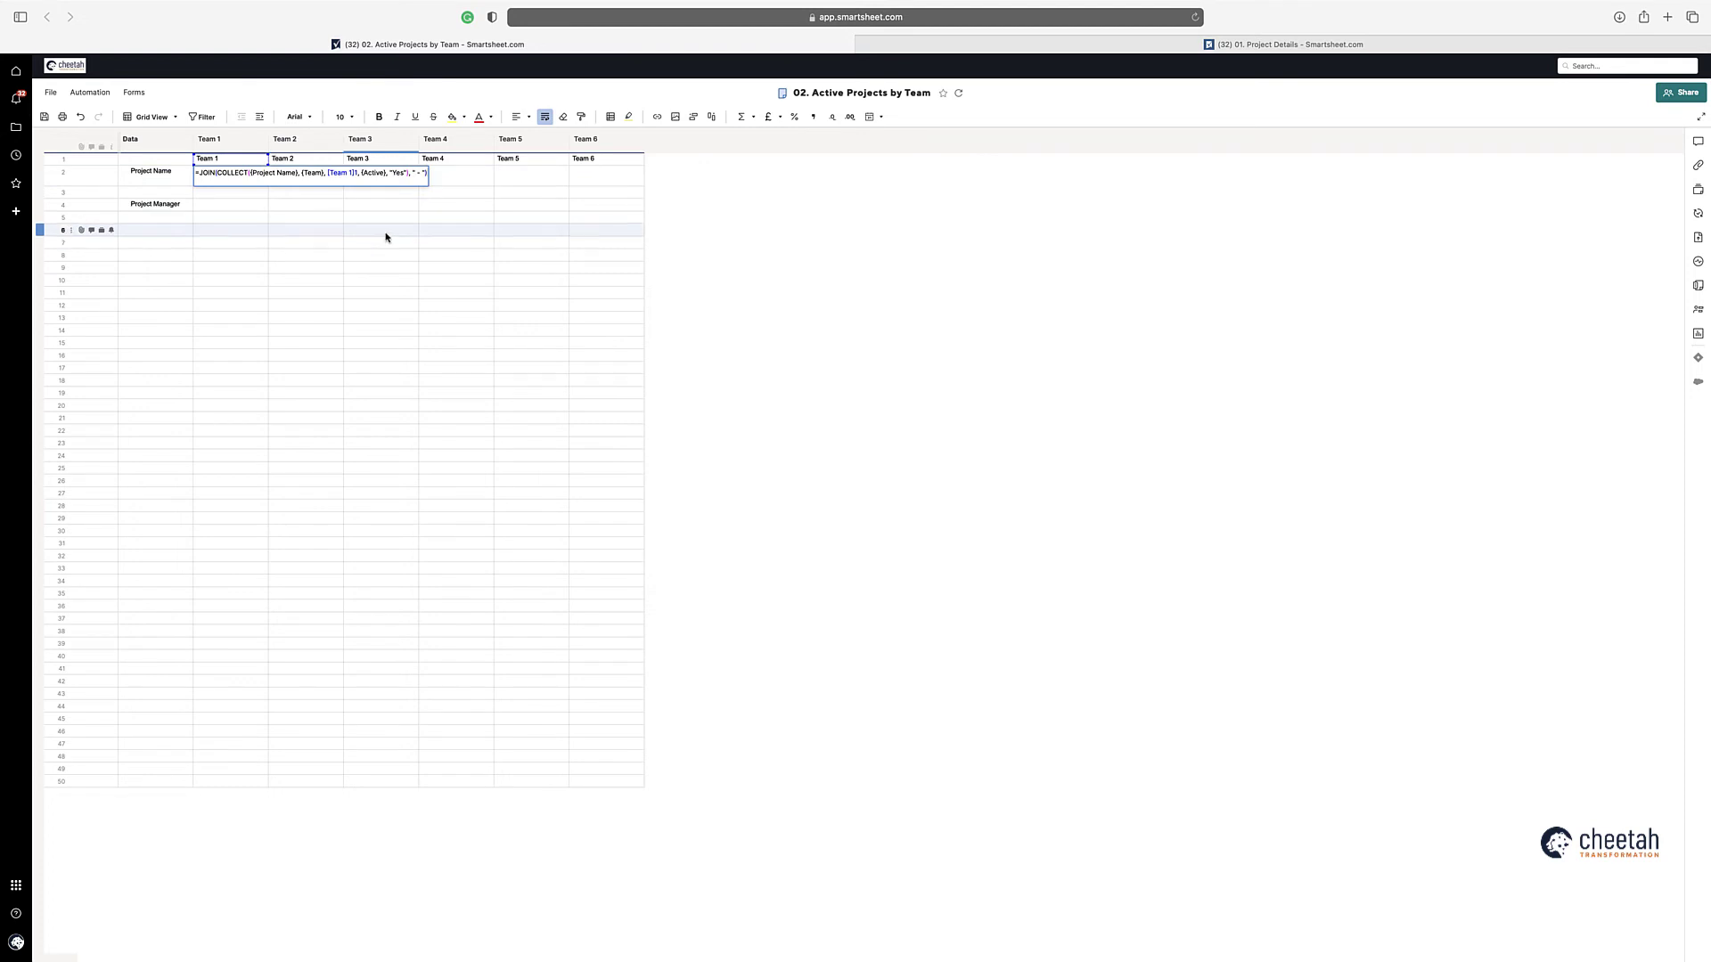
{"action": "left_click_drag", "start_coordinate": [414, 175], "coordinate": [421, 173]}
{"action": "key", "text": "BackSpace"}
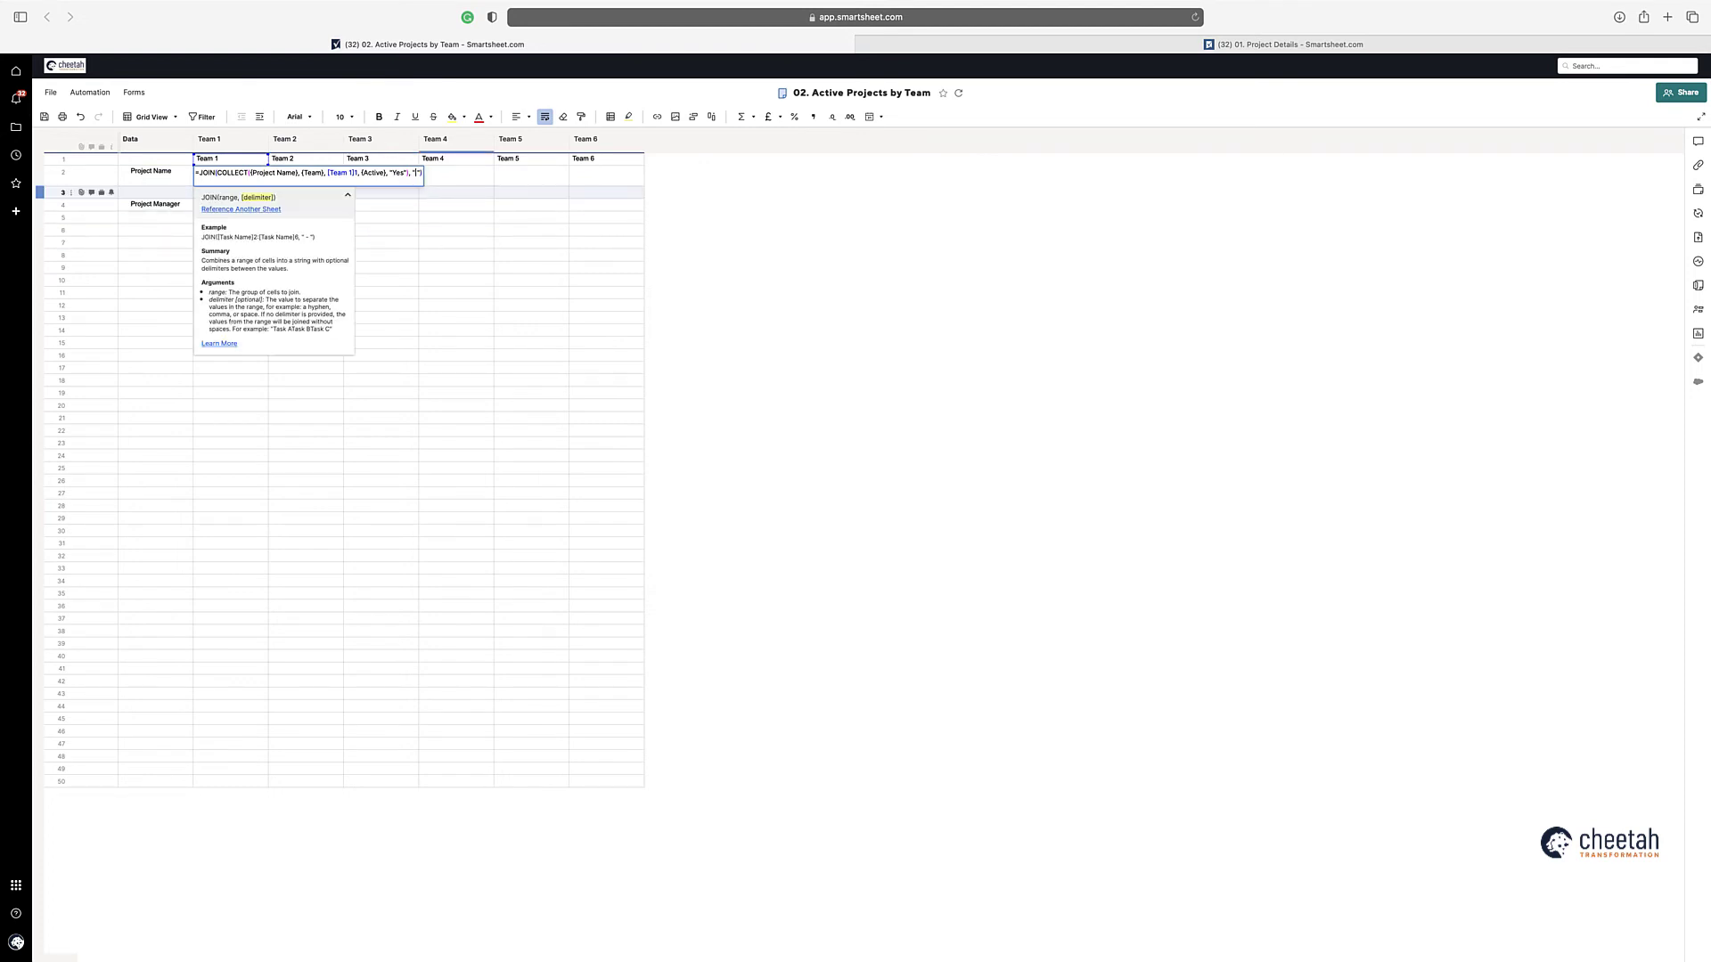
{"action": "type", "text": "-"}
{"action": "key", "text": "Return"}
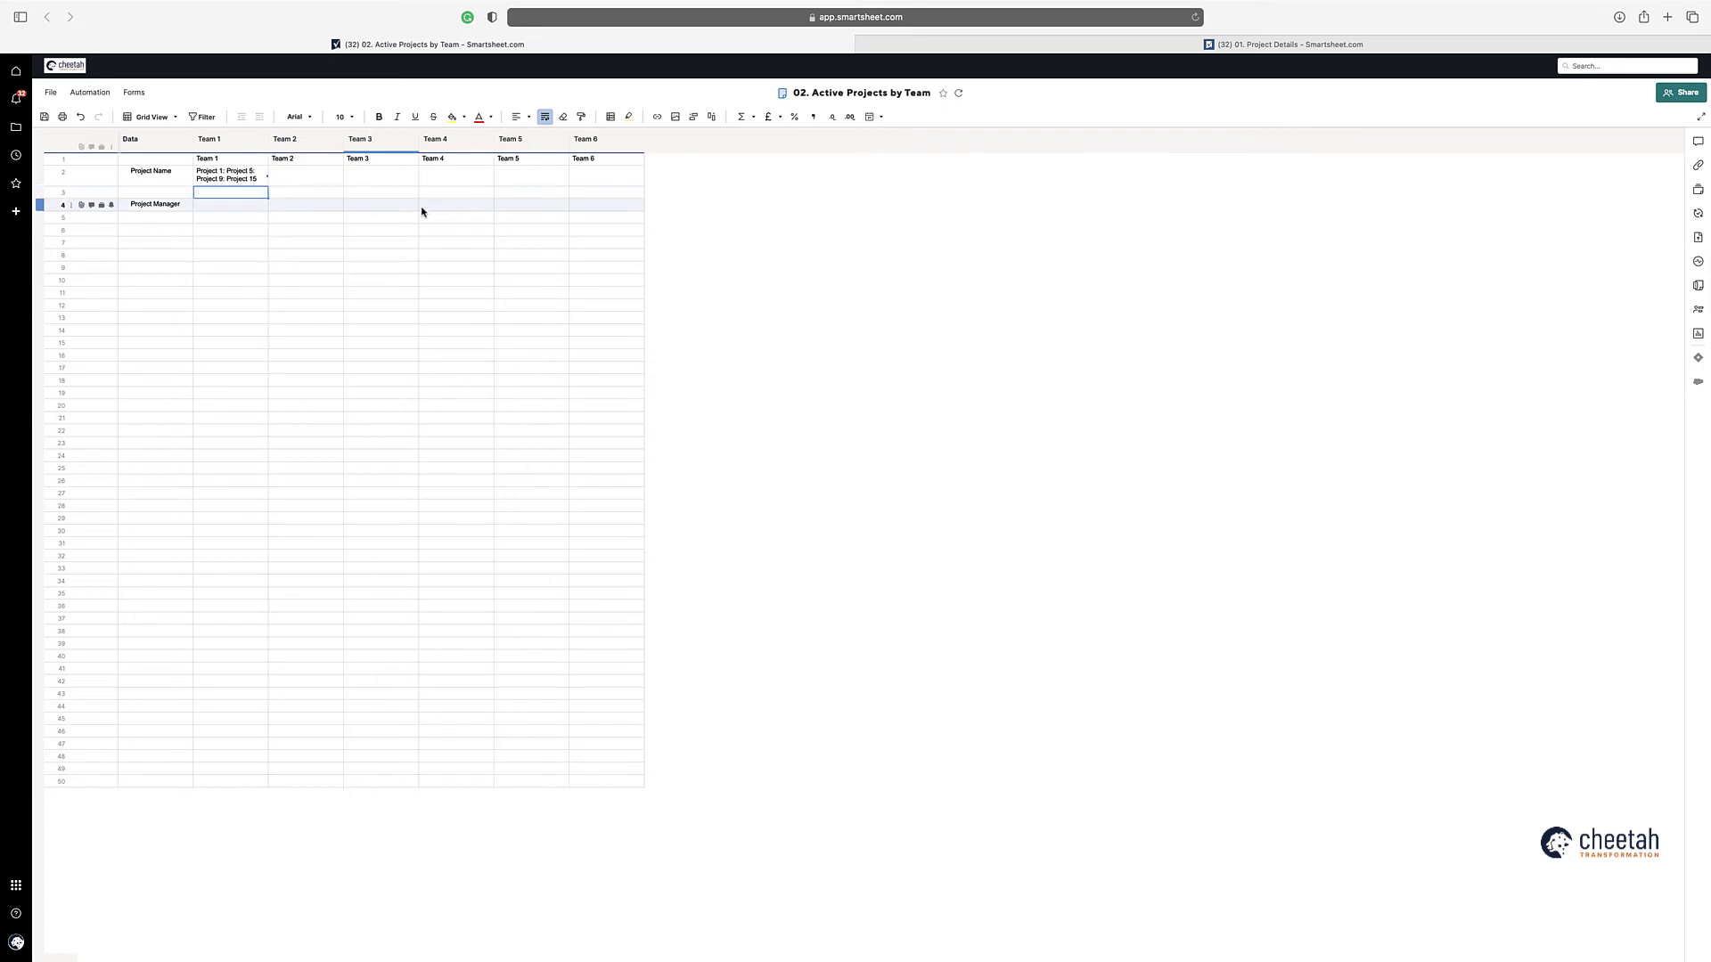
{"action": "left_click", "coordinate": [231, 194]}
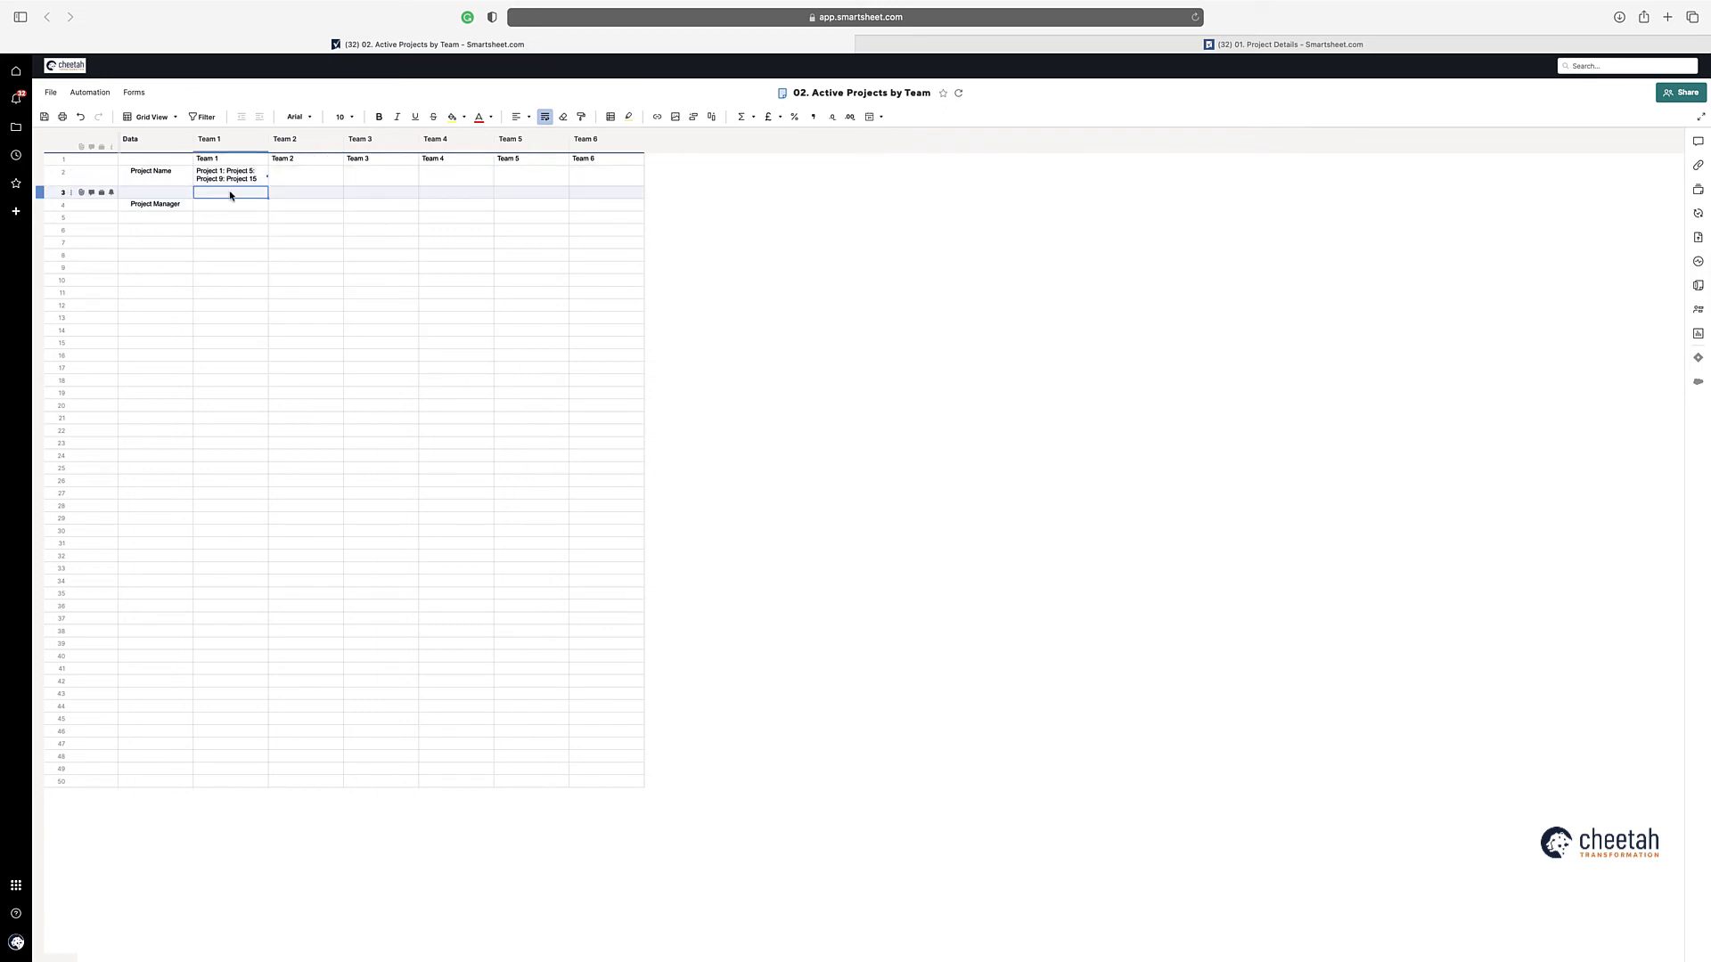